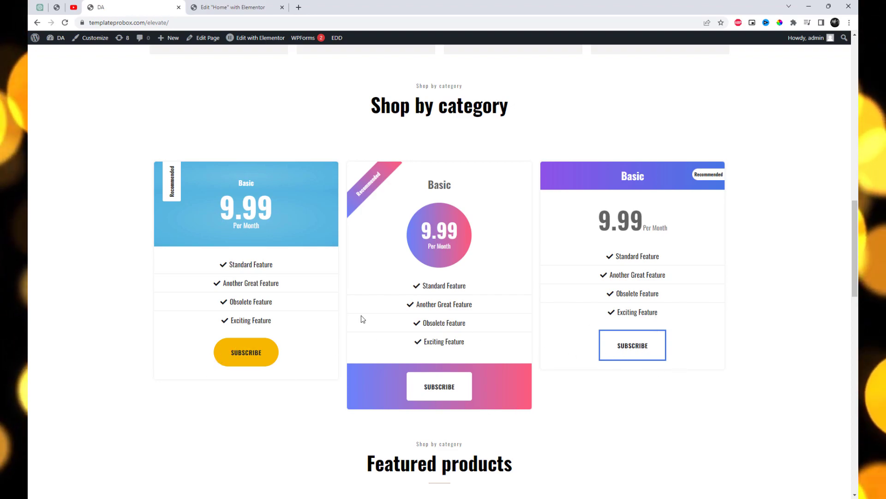
Step: Switch to the 'Dashboard ‹ DA — WordPress' tab to reach the admin dashboard
{"action": "left_click", "coordinate": [196, 5]}
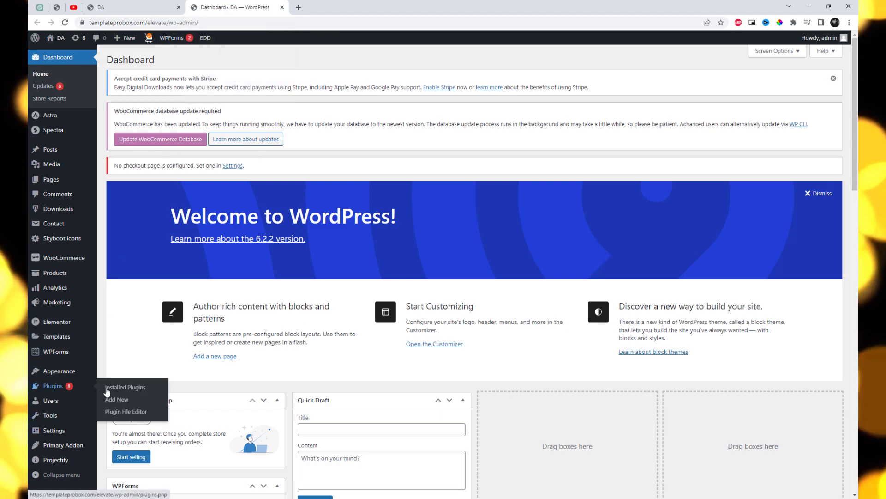
Step: Search the plugin directory for 'Primary Addon for Elementor' to confirm it is active
{"action": "left_click", "coordinate": [111, 388]}
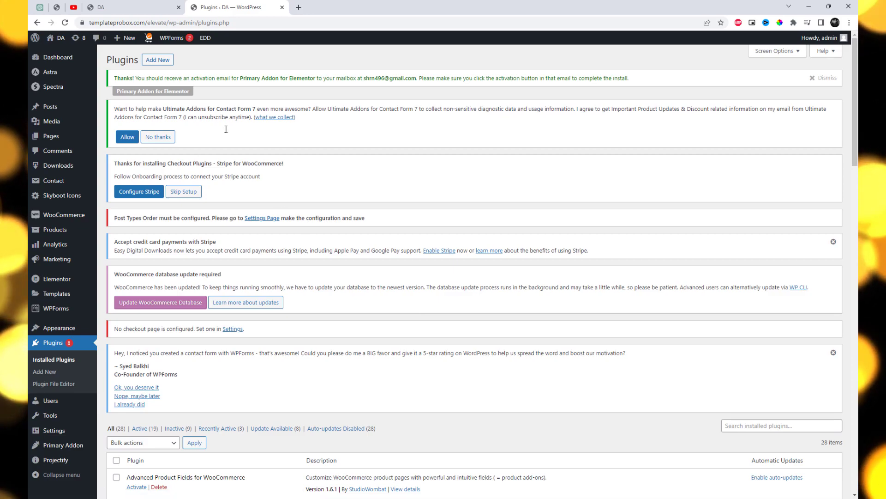
{"action": "left_click", "coordinate": [166, 68]}
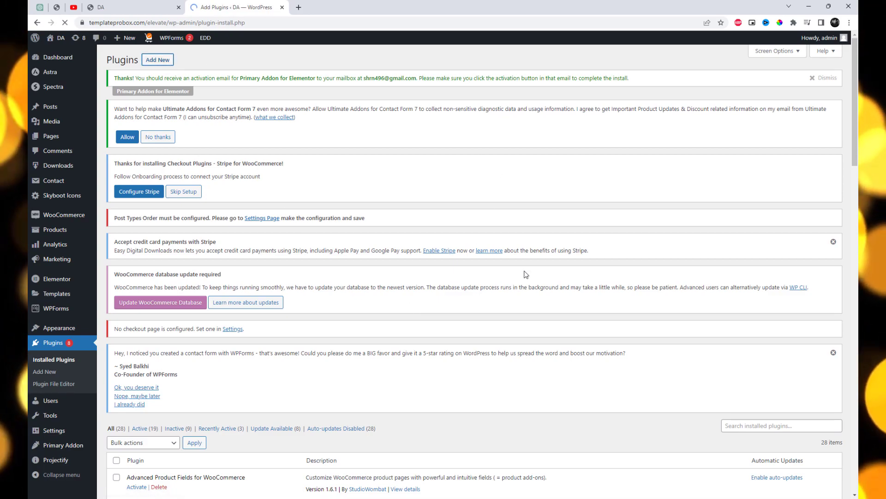
{"action": "scroll", "coordinate": [536, 280], "scroll_direction": "down", "scroll_amount": 1}
{"action": "scroll", "coordinate": [535, 280], "scroll_direction": "down", "scroll_amount": 1}
{"action": "left_click", "coordinate": [744, 250]}
{"action": "type", "text": "Primary Addon for Elementor"}
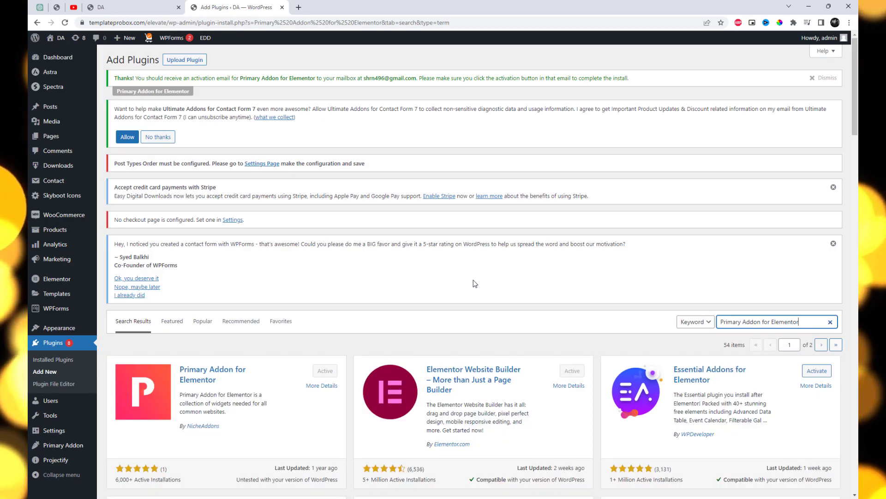
{"action": "scroll", "coordinate": [475, 283], "scroll_direction": "down", "scroll_amount": 5}
{"action": "scroll", "coordinate": [341, 257], "scroll_direction": "up", "scroll_amount": 3}
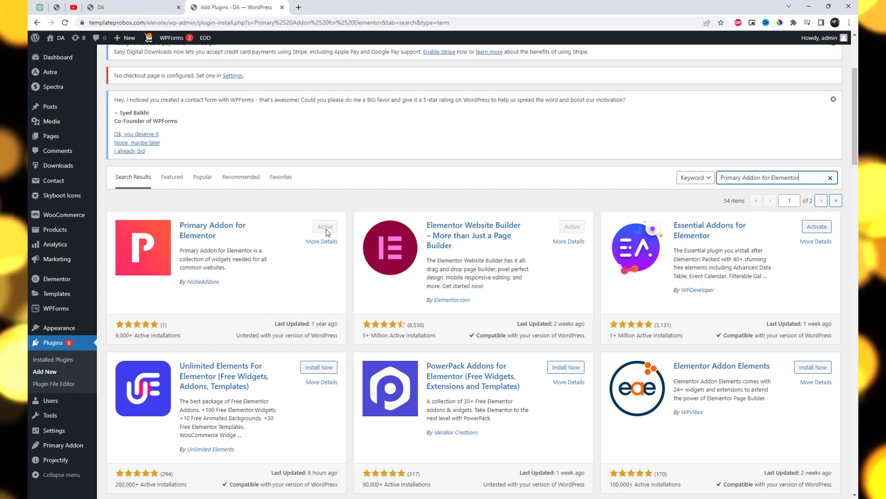
Step: In Primary Addon's Enable & Disable settings, keep Pricing Table enabled and save Basic Widgets Settings
{"action": "mouse_move", "coordinate": [64, 444]}
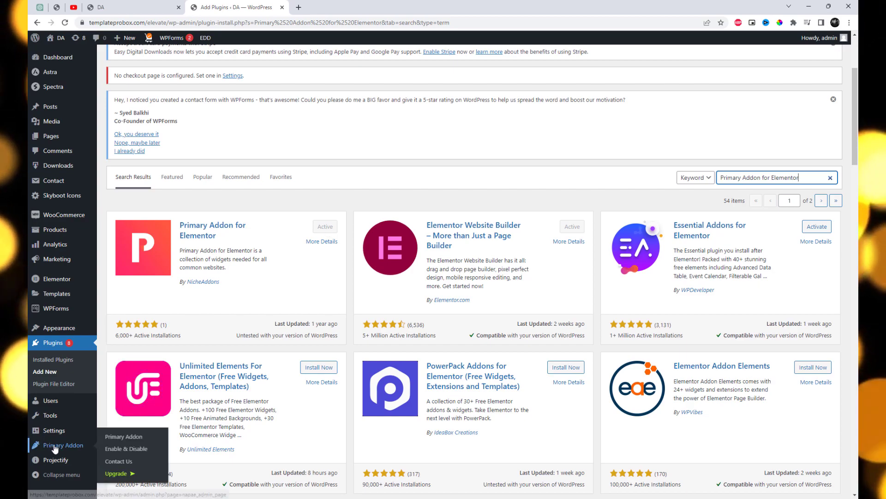
{"action": "left_click", "coordinate": [141, 450]}
{"action": "scroll", "coordinate": [400, 427], "scroll_direction": "down", "scroll_amount": 7}
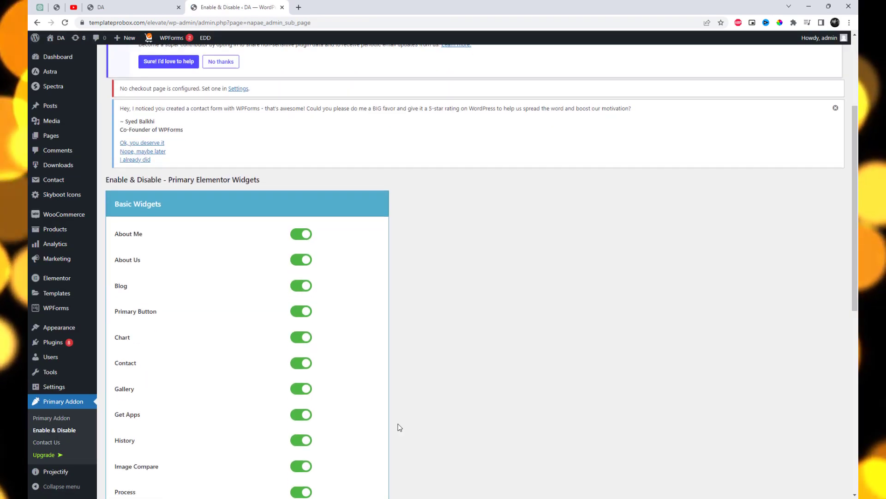
{"action": "key", "text": "ctrl+f"}
{"action": "type", "text": "Pr"}
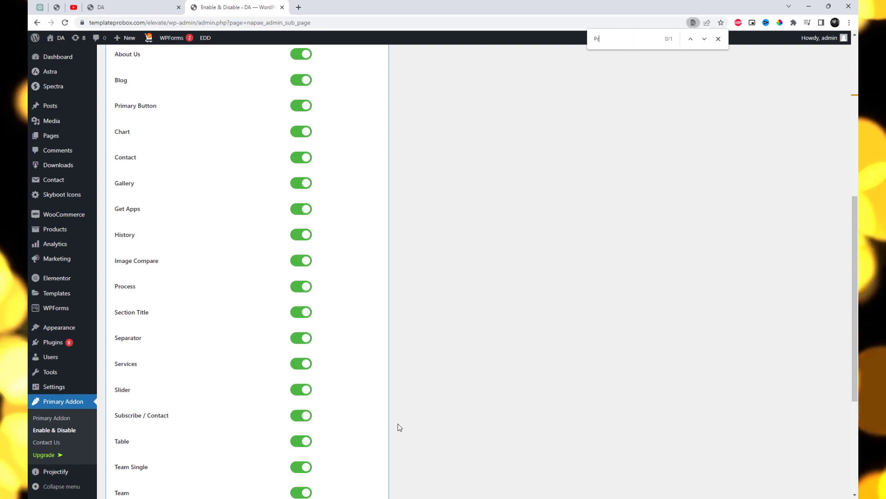
{"action": "type", "text": "ice"}
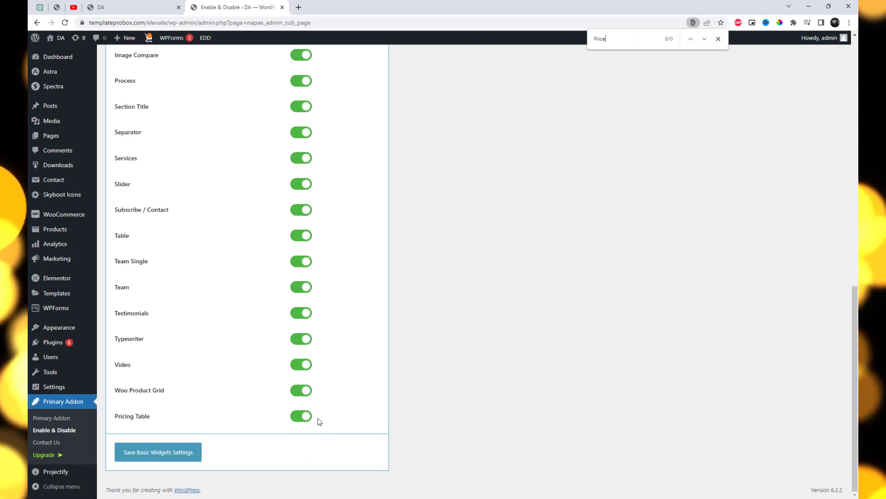
{"action": "left_click", "coordinate": [300, 416]}
{"action": "left_click", "coordinate": [300, 416]}
{"action": "left_click", "coordinate": [193, 457]}
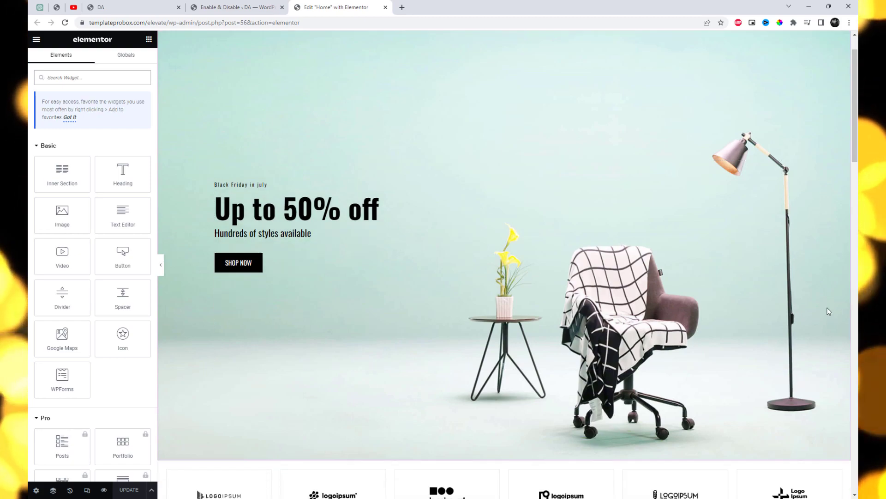
Step: Insert a new three-column section directly above the Featured products heading
{"action": "scroll", "coordinate": [817, 303], "scroll_direction": "down", "scroll_amount": 10}
{"action": "scroll", "coordinate": [818, 303], "scroll_direction": "down", "scroll_amount": 3}
{"action": "scroll", "coordinate": [769, 297], "scroll_direction": "up", "scroll_amount": 2}
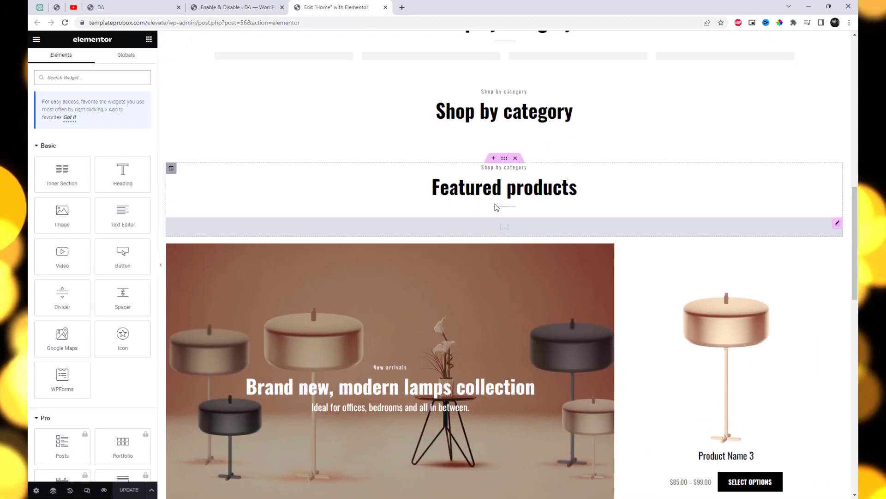
{"action": "left_click", "coordinate": [494, 159]}
{"action": "left_click", "coordinate": [483, 202]}
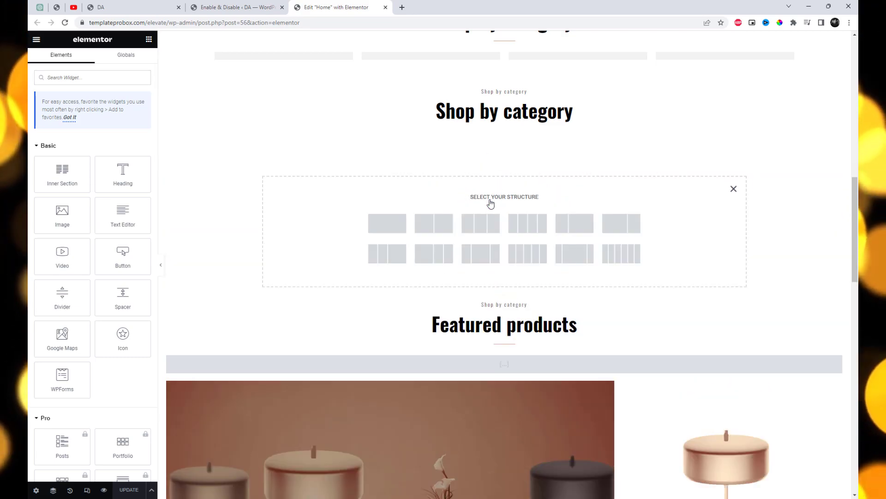
{"action": "left_click", "coordinate": [480, 224]}
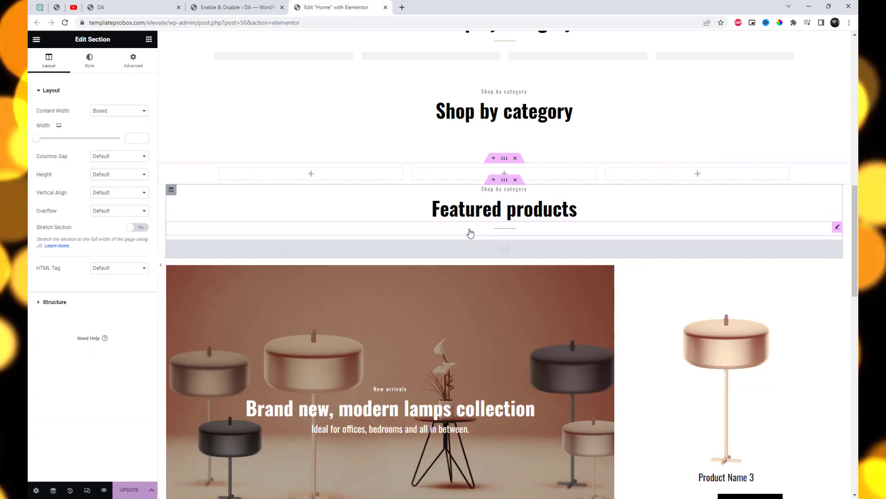
Step: Bring up the Elements panel and scroll to locate the Pricing Table widget
{"action": "left_click", "coordinate": [313, 180]}
{"action": "left_click", "coordinate": [36, 41]}
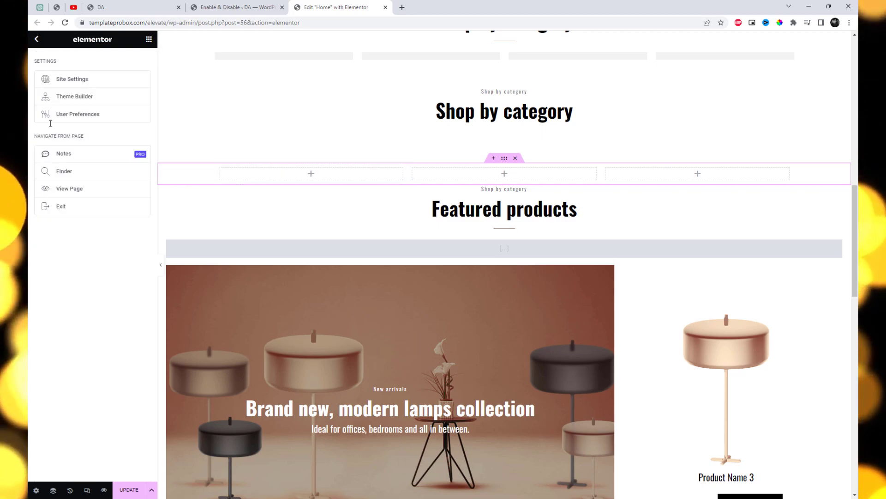
{"action": "left_click", "coordinate": [36, 40]}
{"action": "scroll", "coordinate": [96, 194], "scroll_direction": "down", "scroll_amount": 15}
{"action": "scroll", "coordinate": [96, 194], "scroll_direction": "down", "scroll_amount": 10}
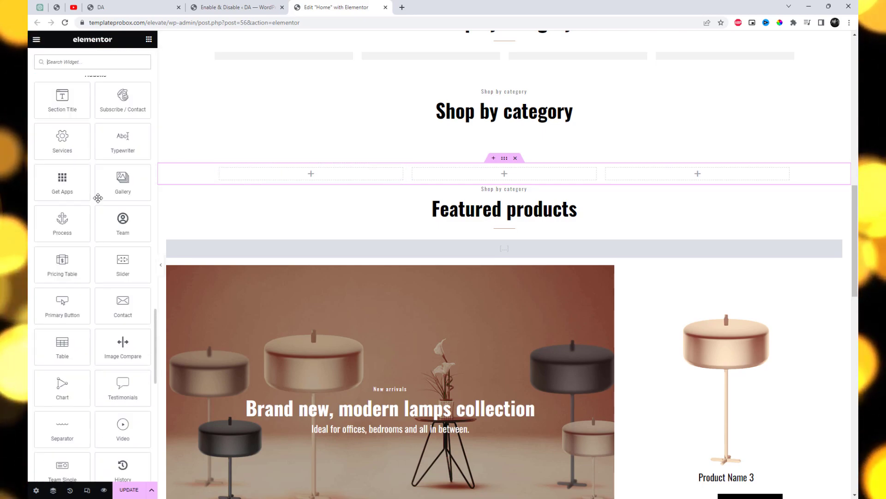
{"action": "scroll", "coordinate": [111, 259], "scroll_direction": "up", "scroll_amount": 10}
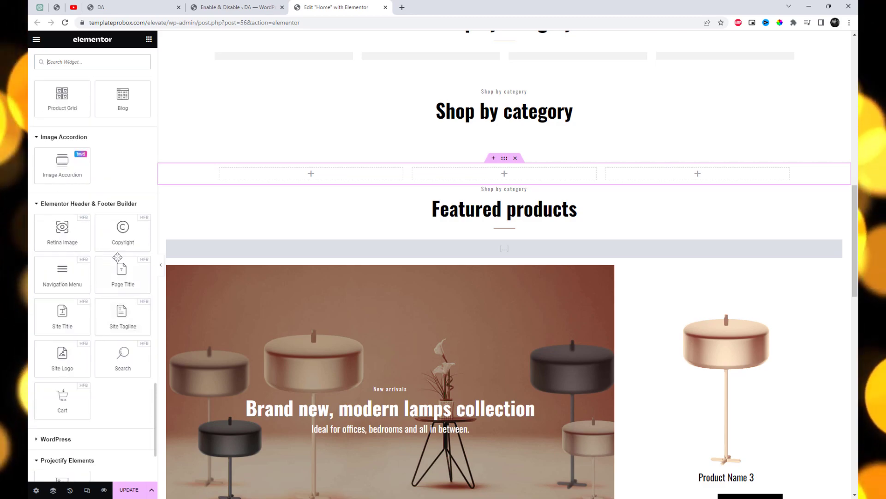
{"action": "scroll", "coordinate": [118, 257], "scroll_direction": "up", "scroll_amount": 3}
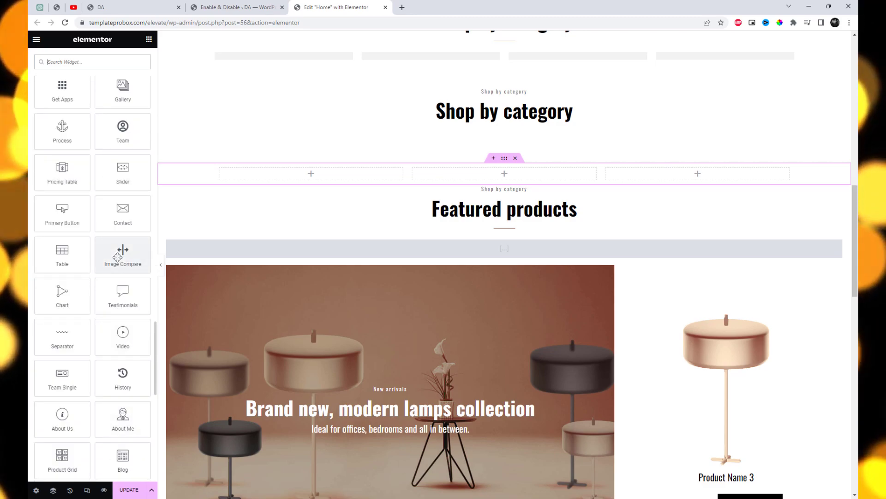
Step: Drop a Pricing Table into column one and duplicate it into columns two and three
{"action": "left_click_drag", "start_coordinate": [78, 245], "coordinate": [322, 175]}
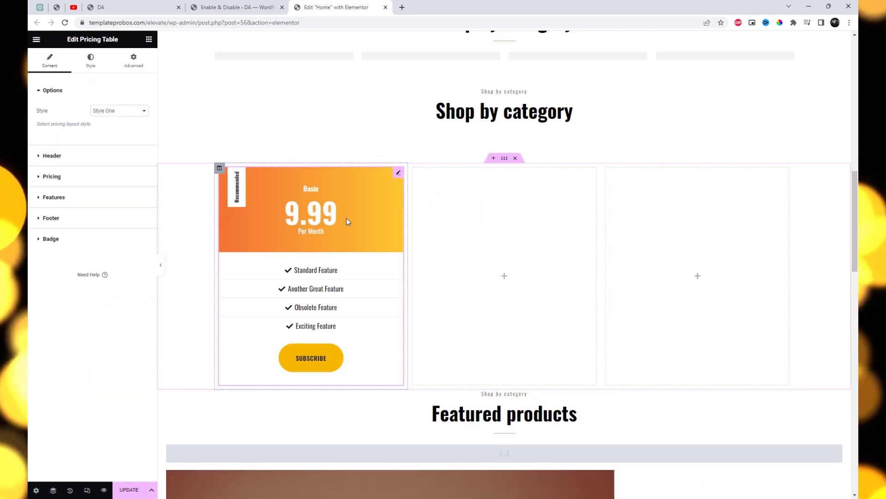
{"action": "right_click", "coordinate": [347, 212]}
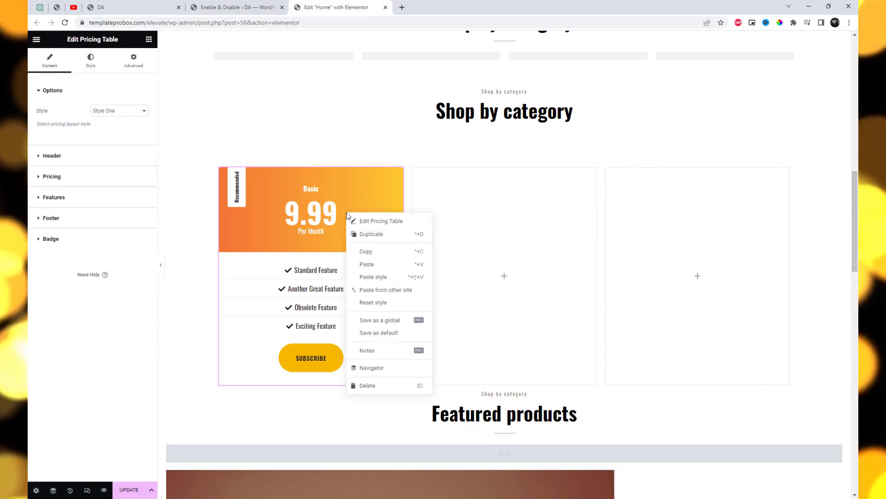
{"action": "left_click", "coordinate": [372, 234]}
{"action": "left_click_drag", "start_coordinate": [397, 396], "coordinate": [524, 215]}
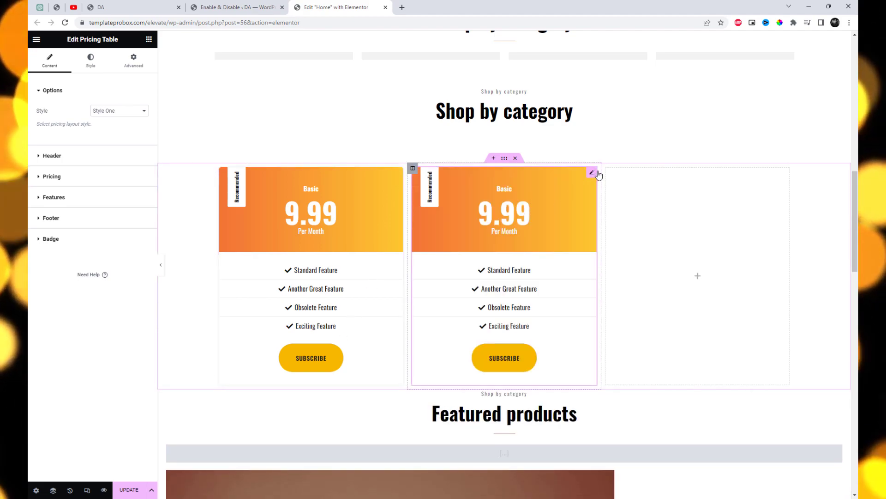
{"action": "right_click", "coordinate": [594, 177]}
{"action": "left_click", "coordinate": [601, 194]}
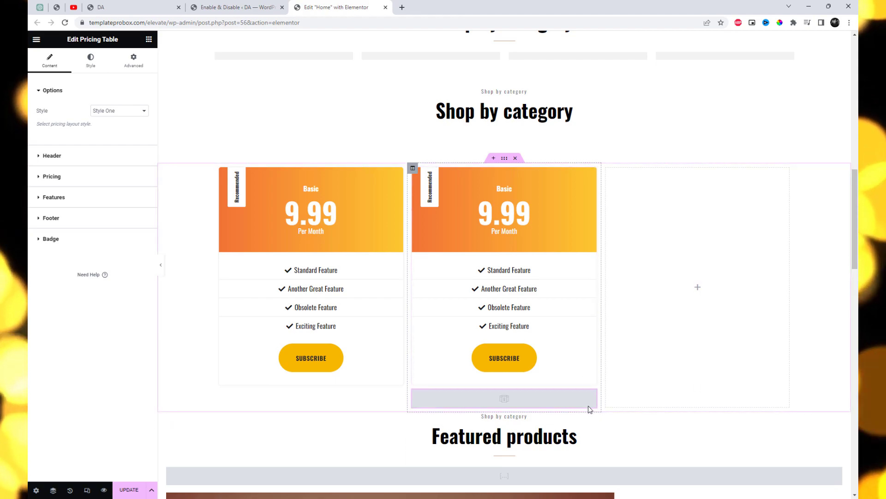
{"action": "left_click_drag", "start_coordinate": [593, 396], "coordinate": [693, 337]}
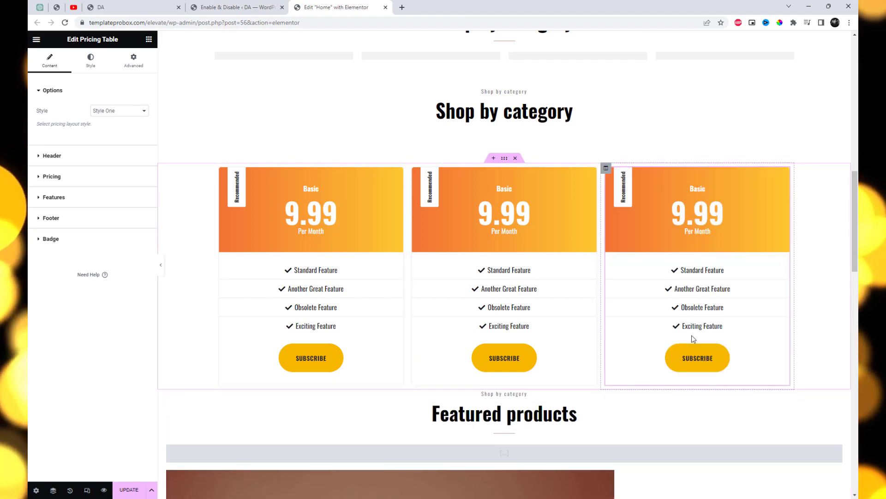
{"action": "left_click", "coordinate": [342, 226]}
{"action": "left_click", "coordinate": [91, 160]}
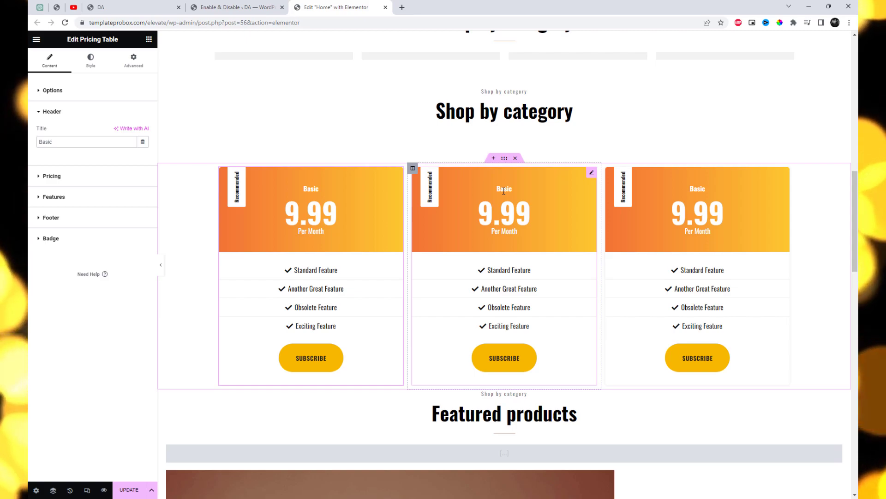
Step: Change the first card's price to $10.0
{"action": "left_click", "coordinate": [39, 177]}
{"action": "left_click_drag", "start_coordinate": [98, 171], "coordinate": [104, 171]}
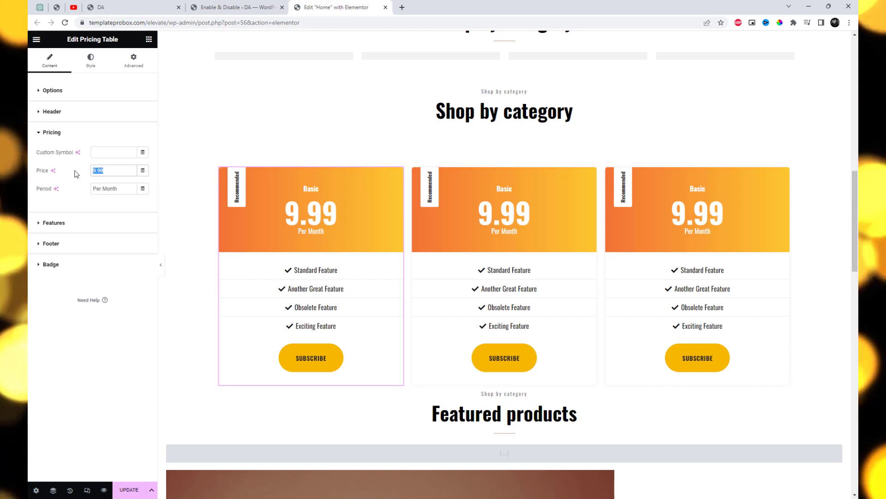
{"action": "type", "text": "1"}
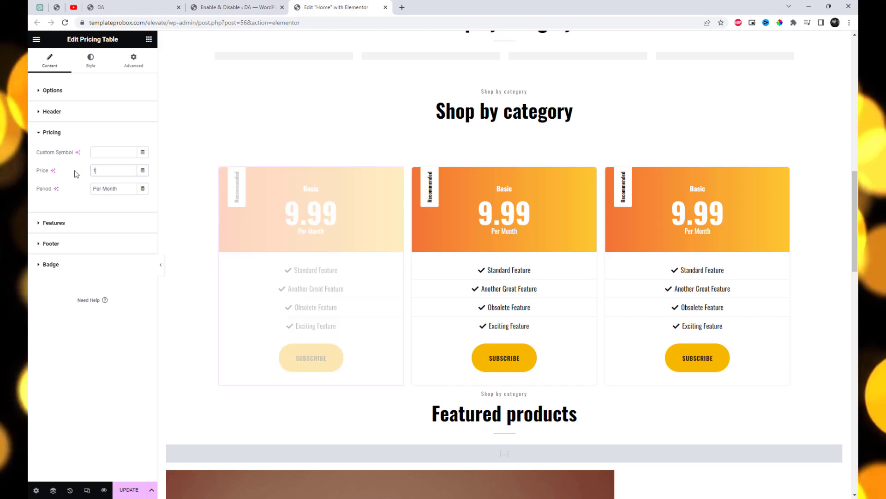
{"action": "type", "text": "00"}
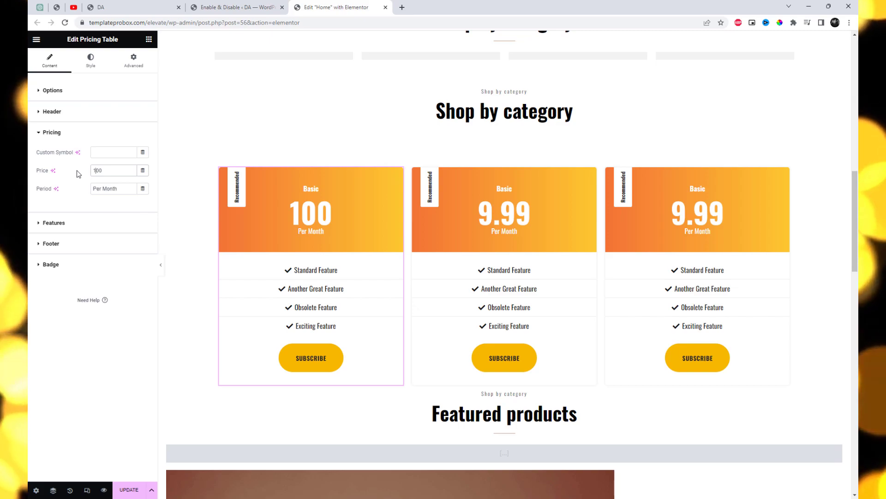
{"action": "left_click", "coordinate": [94, 171]}
{"action": "type", "text": "$"}
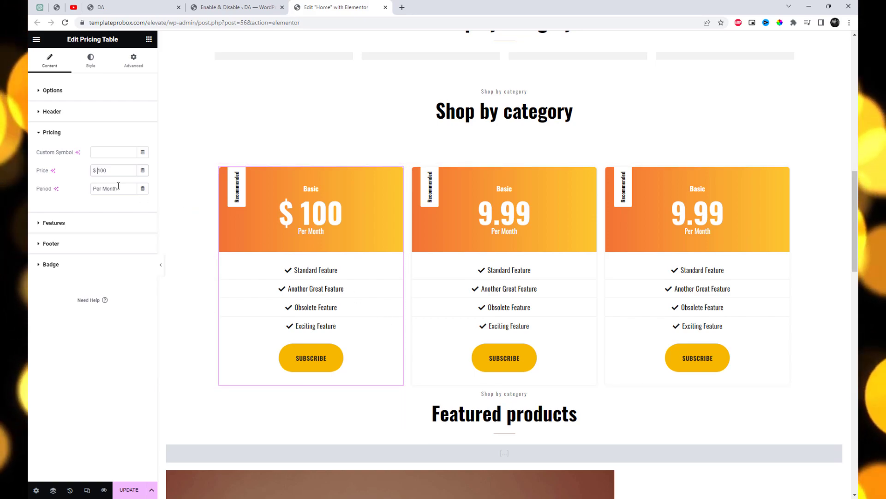
{"action": "key", "text": "BackSpace"}
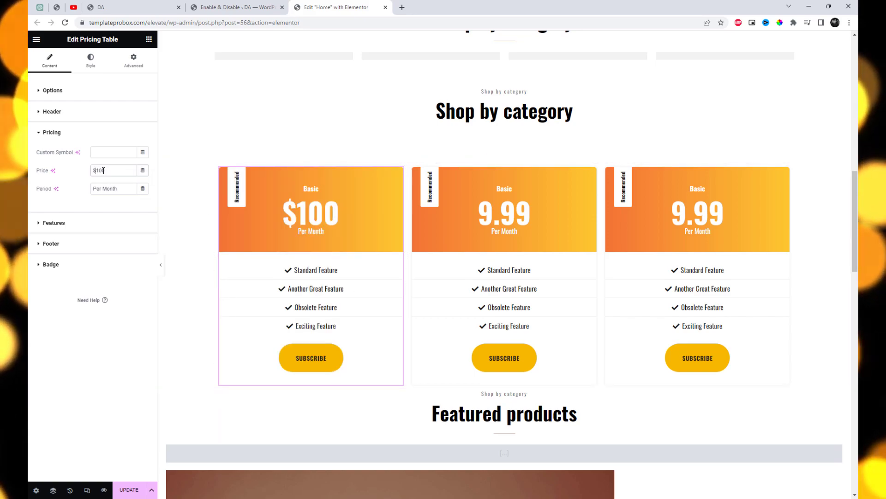
{"action": "type", "text": "."}
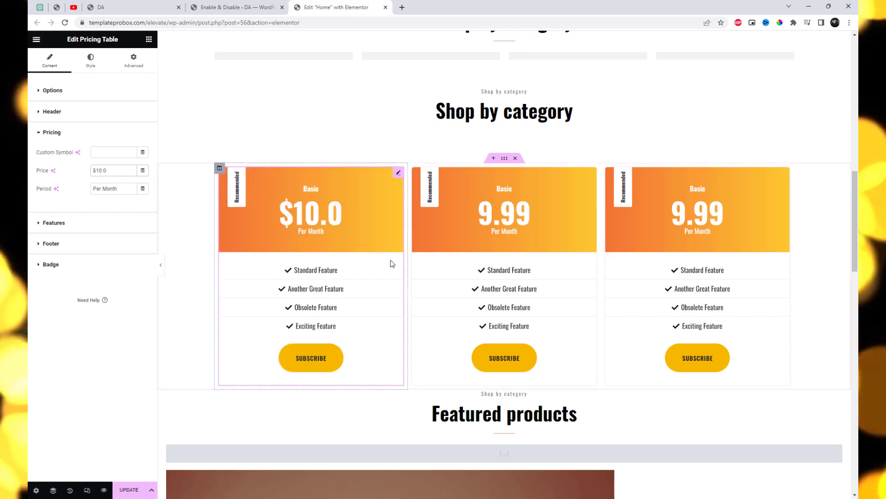
{"action": "left_click", "coordinate": [80, 227]}
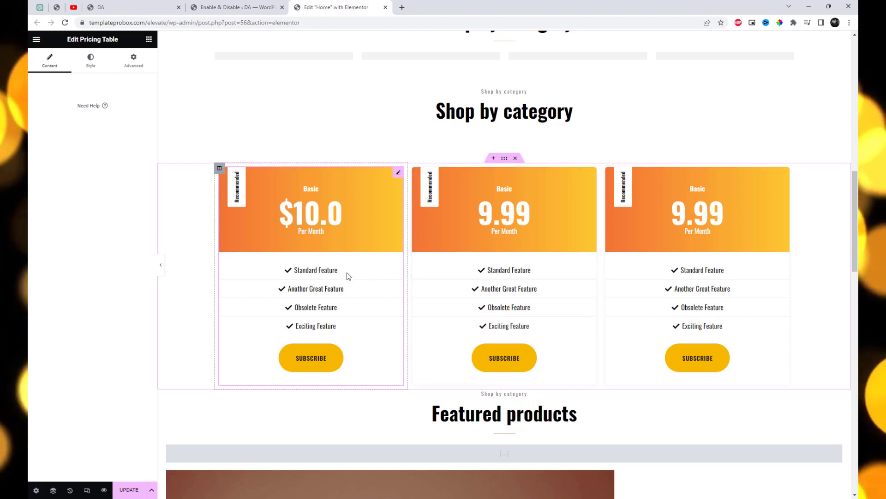
Step: Append One, Two and Three to the first card's first three feature items
{"action": "right_click", "coordinate": [399, 174]}
{"action": "left_click", "coordinate": [423, 181]}
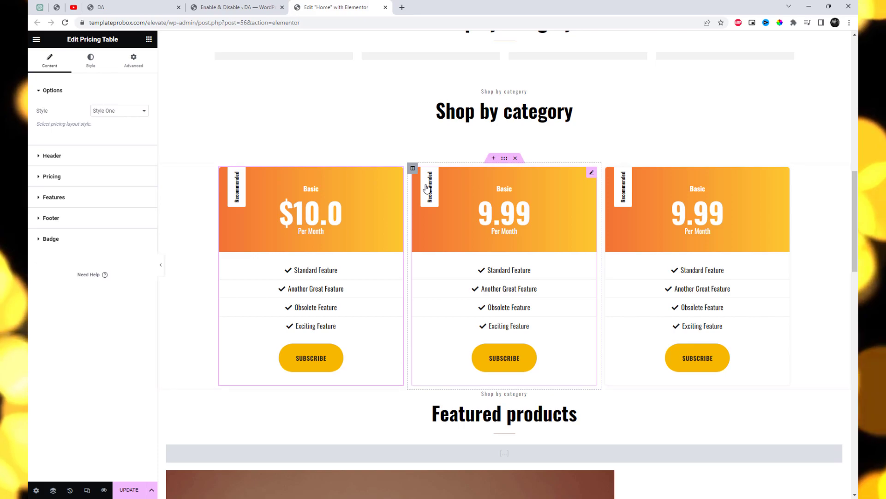
{"action": "left_click", "coordinate": [36, 175]}
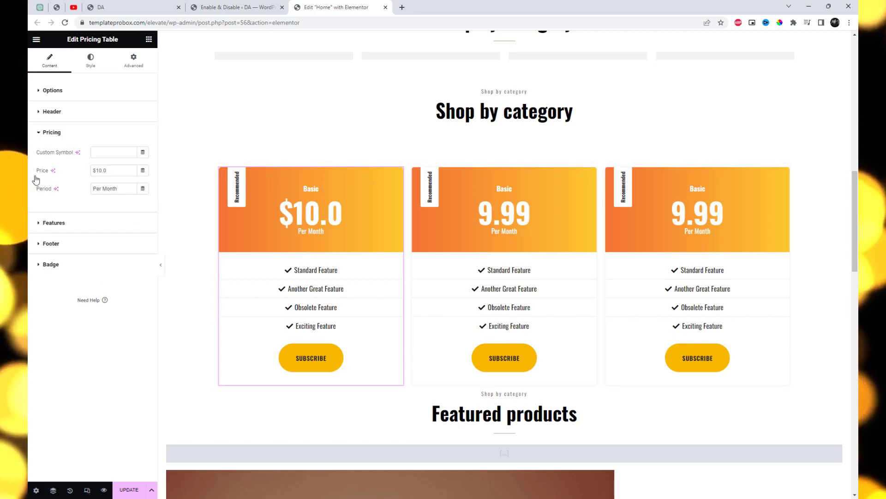
{"action": "left_click", "coordinate": [39, 225]}
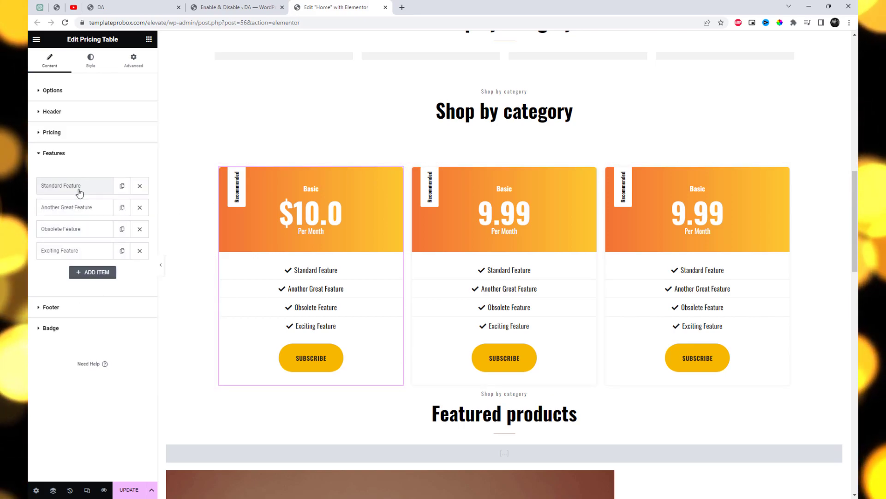
{"action": "left_click", "coordinate": [95, 187]}
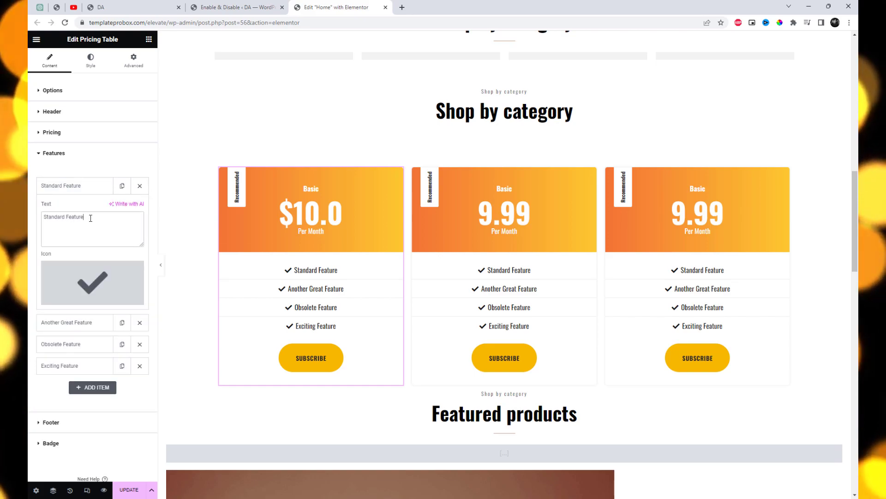
{"action": "left_click", "coordinate": [90, 218]}
{"action": "type", "text": "One"}
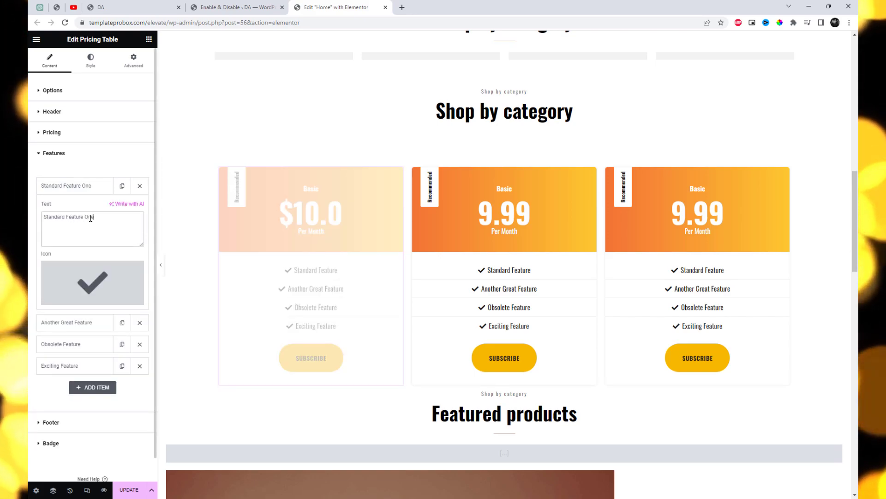
{"action": "left_click", "coordinate": [94, 322]}
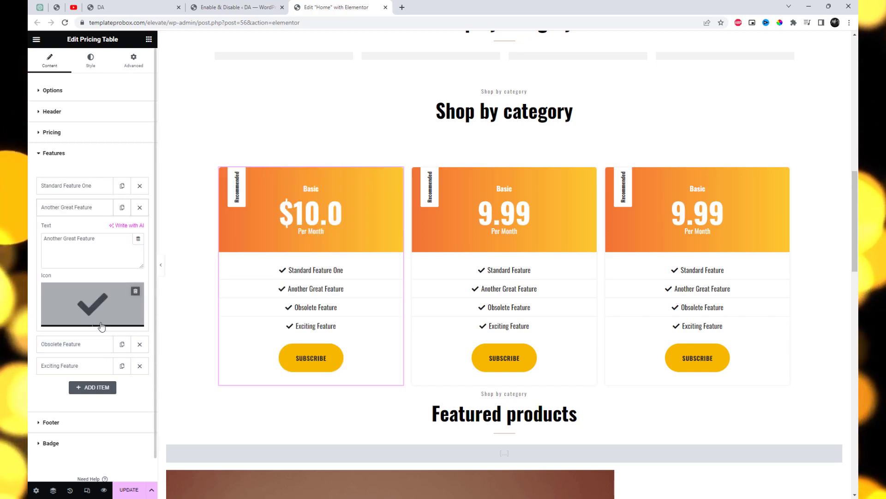
{"action": "left_click", "coordinate": [106, 241]}
{"action": "type", "text": "Two"}
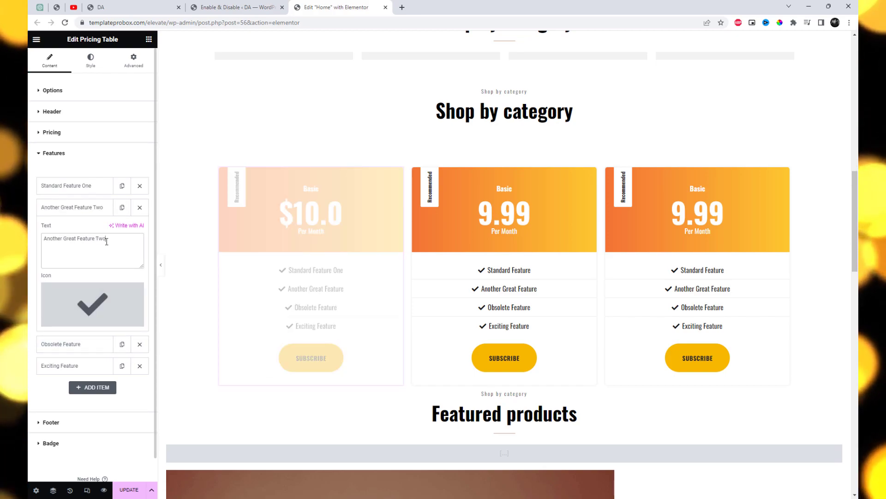
{"action": "left_click", "coordinate": [104, 345]}
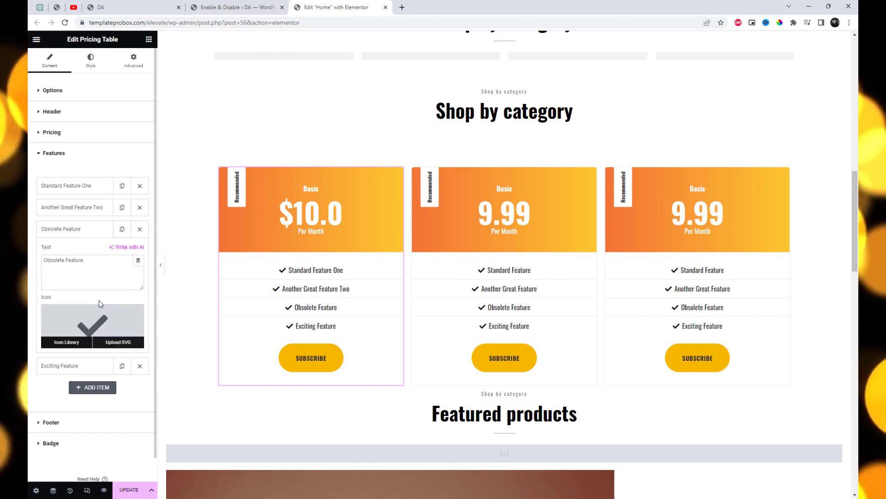
{"action": "left_click", "coordinate": [97, 265]}
{"action": "type", "text": "Th"}
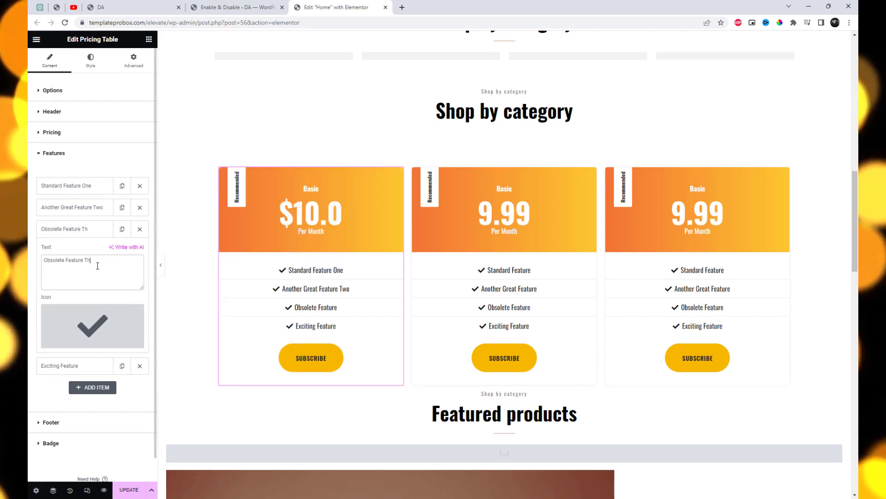
{"action": "type", "text": "ree"}
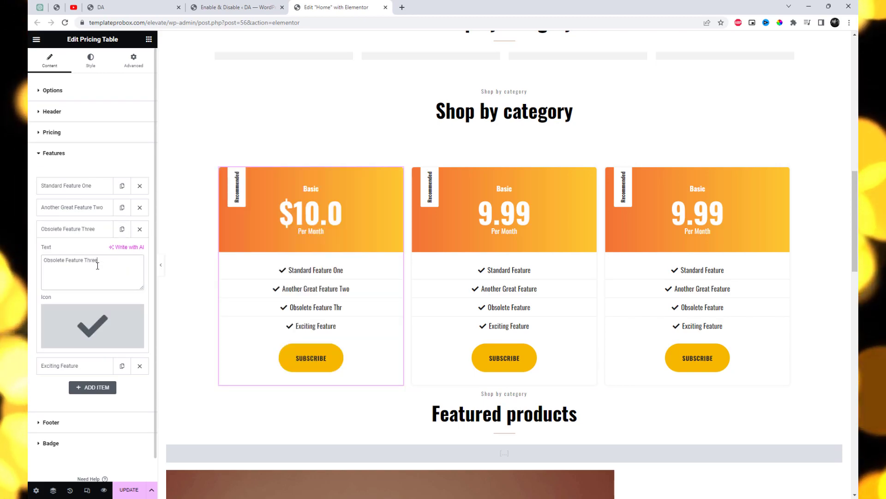
Step: Add a fifth feature item and rename it New Feature
{"action": "left_click", "coordinate": [93, 387]}
{"action": "scroll", "coordinate": [87, 261], "scroll_direction": "down", "scroll_amount": 1}
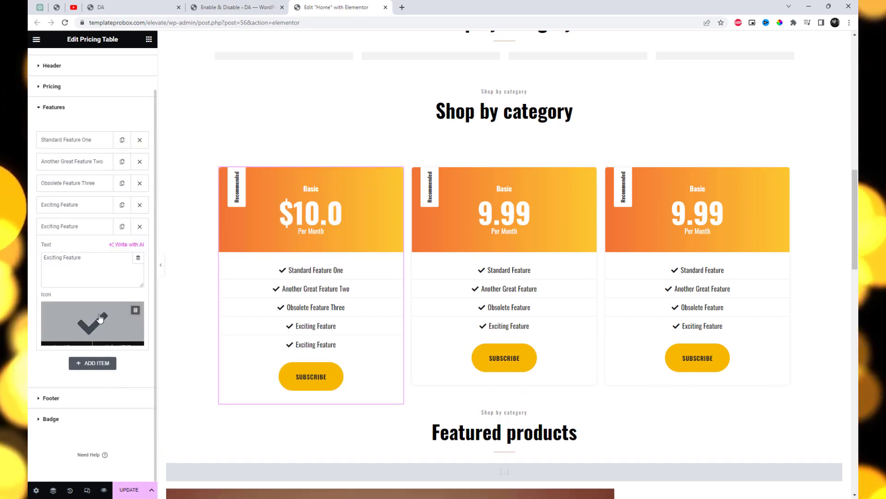
{"action": "double_click", "coordinate": [54, 261]}
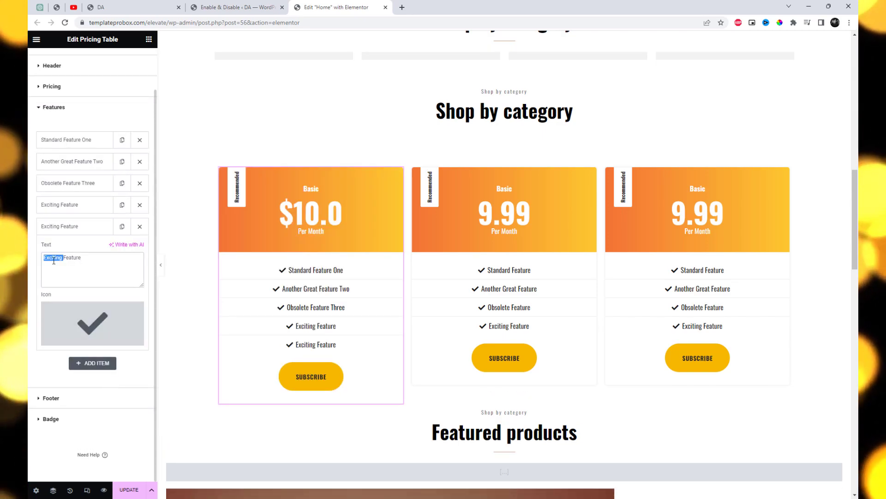
{"action": "type", "text": "New"}
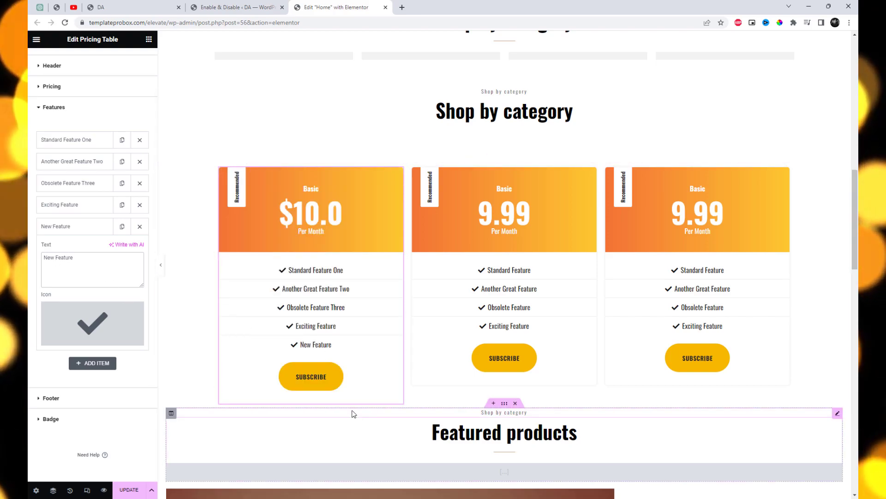
{"action": "left_click", "coordinate": [40, 399]}
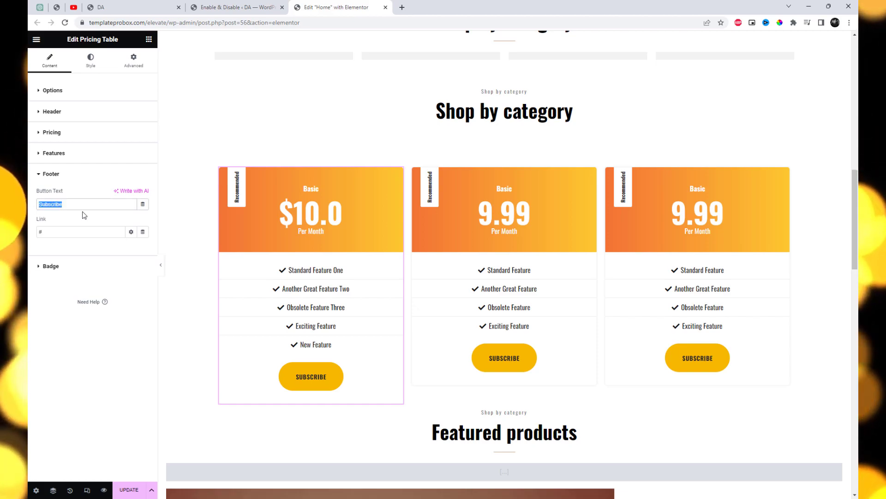
Step: Set the first card's button text to Contact Us
{"action": "type", "text": "Conta"}
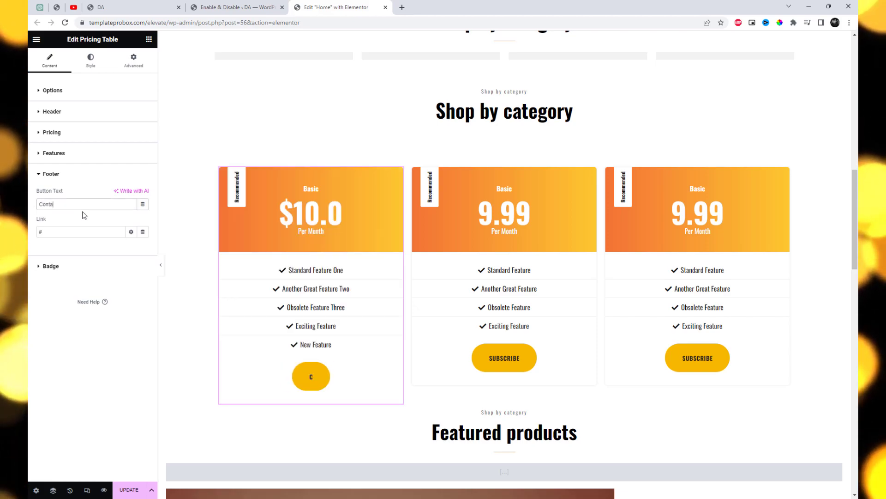
{"action": "type", "text": "ct"}
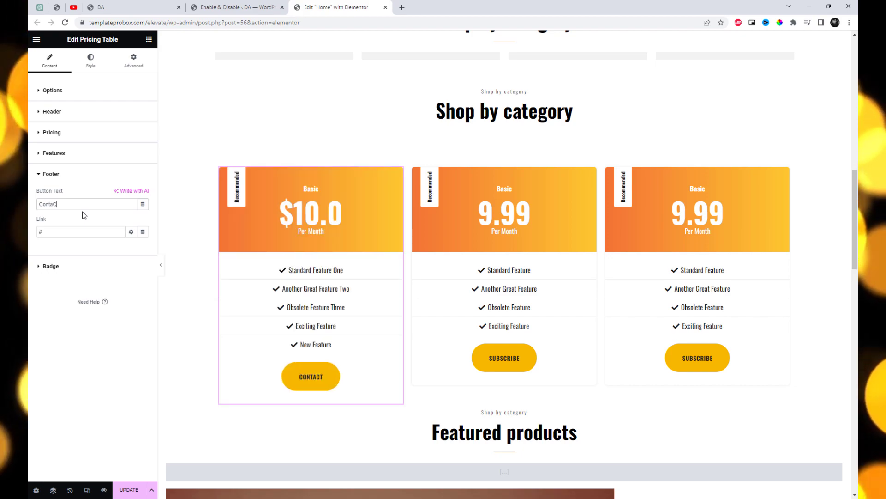
{"action": "key", "text": "BackSpace"}
{"action": "type", "text": "ct"}
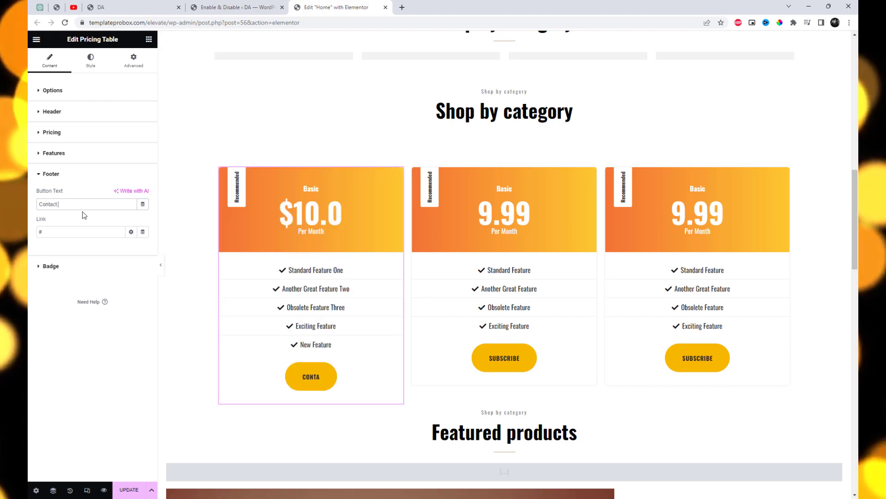
{"action": "type", "text": " Us"}
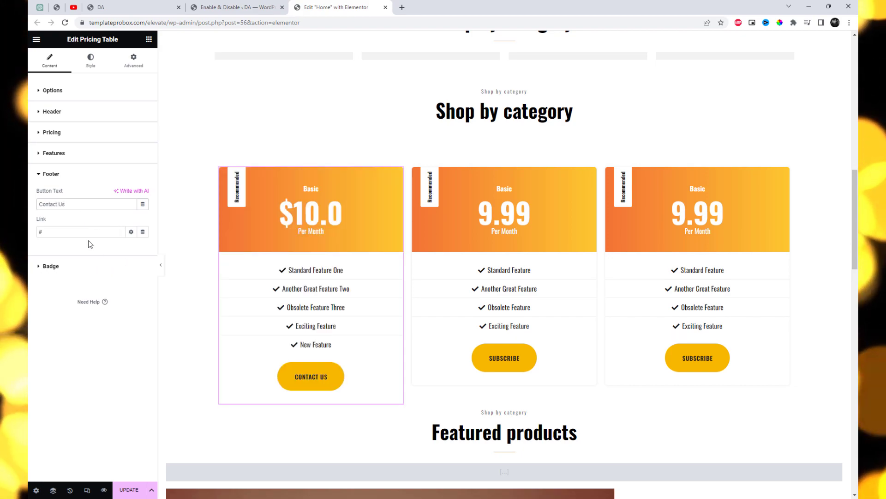
Step: Hide the first card's Recommended badge and update the page
{"action": "left_click", "coordinate": [41, 267]}
{"action": "left_click", "coordinate": [54, 228]}
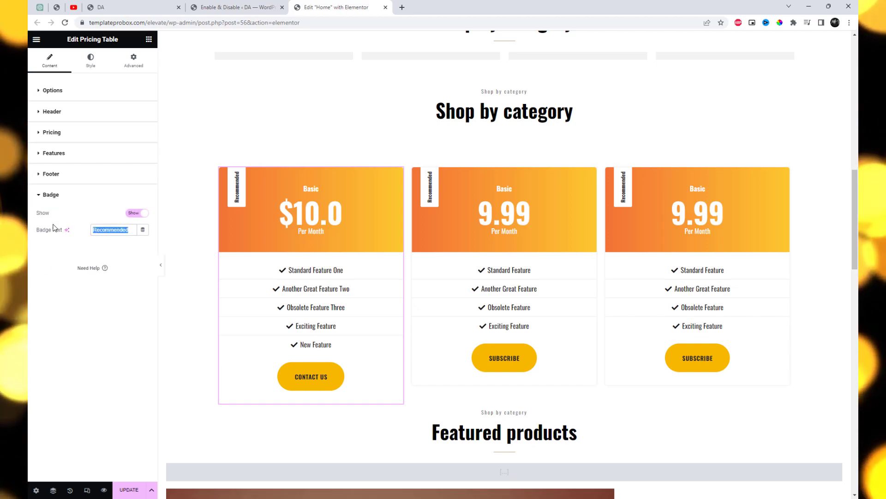
{"action": "left_click", "coordinate": [147, 215]}
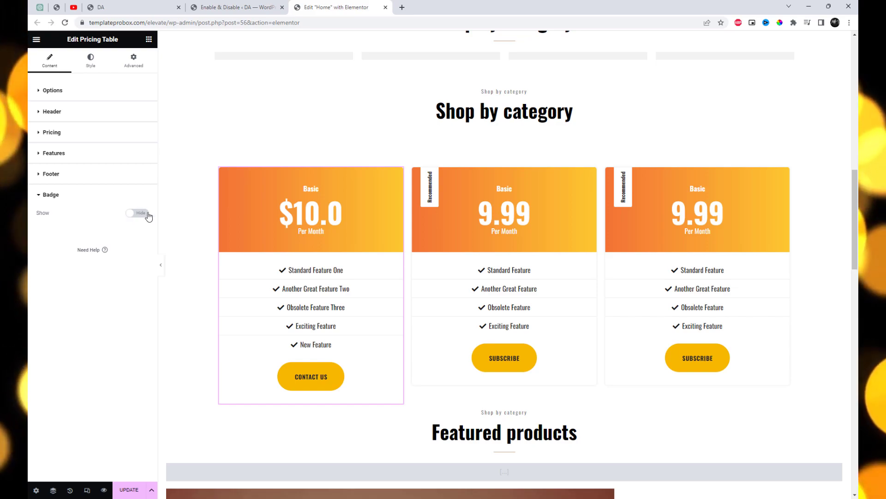
{"action": "left_click", "coordinate": [129, 489]}
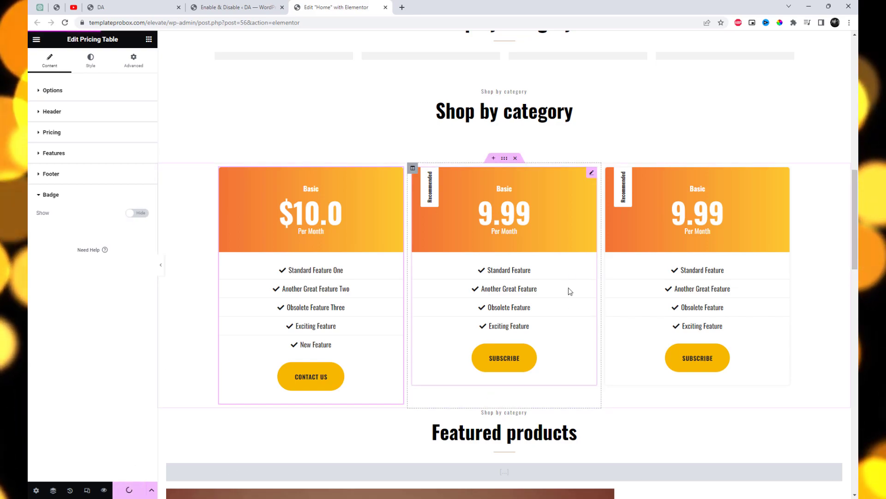
Step: Switch the middle pricing card to Style Two and retitle it Pro
{"action": "left_click", "coordinate": [591, 172]}
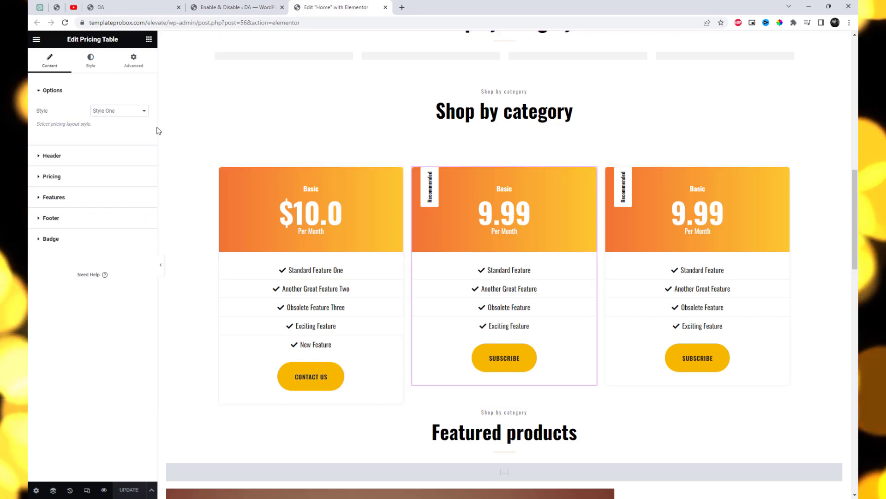
{"action": "left_click", "coordinate": [134, 111]}
{"action": "left_click", "coordinate": [116, 124]}
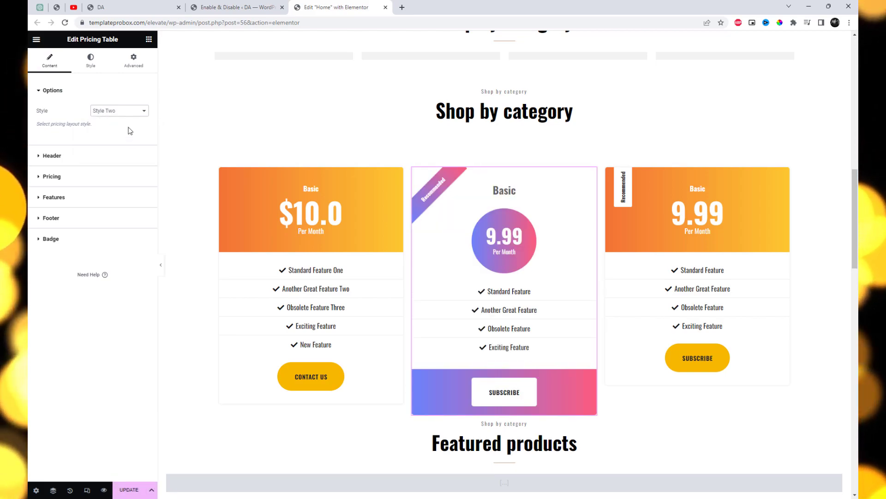
{"action": "left_click", "coordinate": [41, 157]}
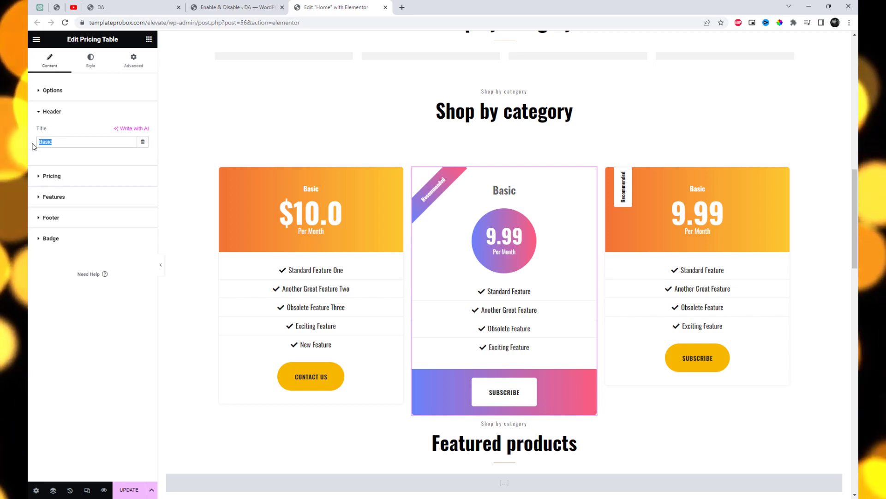
{"action": "type", "text": "Pro"}
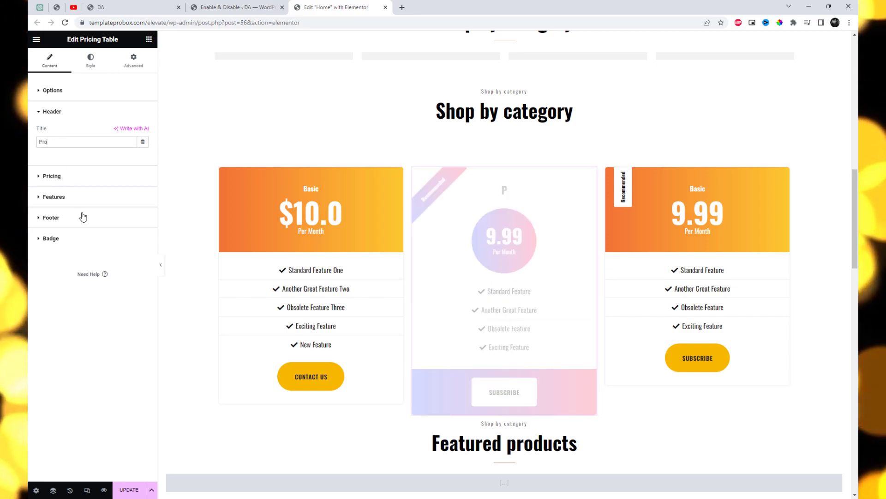
Step: Make the middle card's price $11.99 with a Per Year period
{"action": "left_click", "coordinate": [40, 181]}
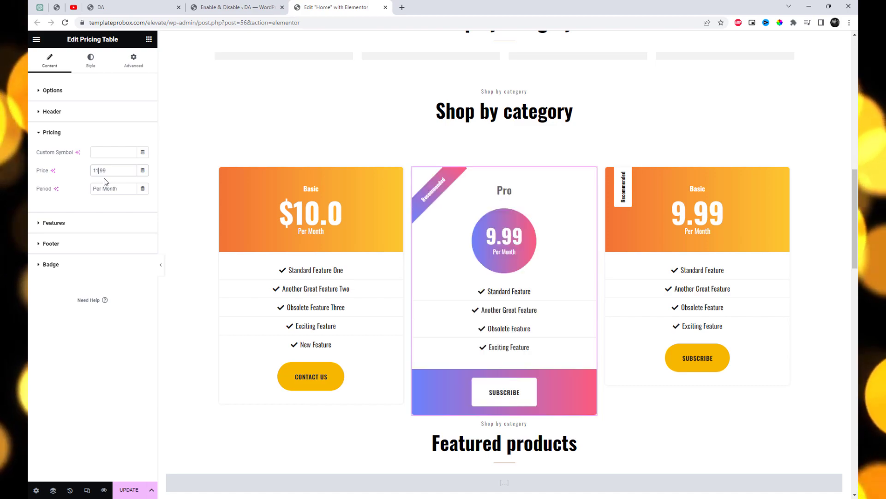
{"action": "type", "text": "1"}
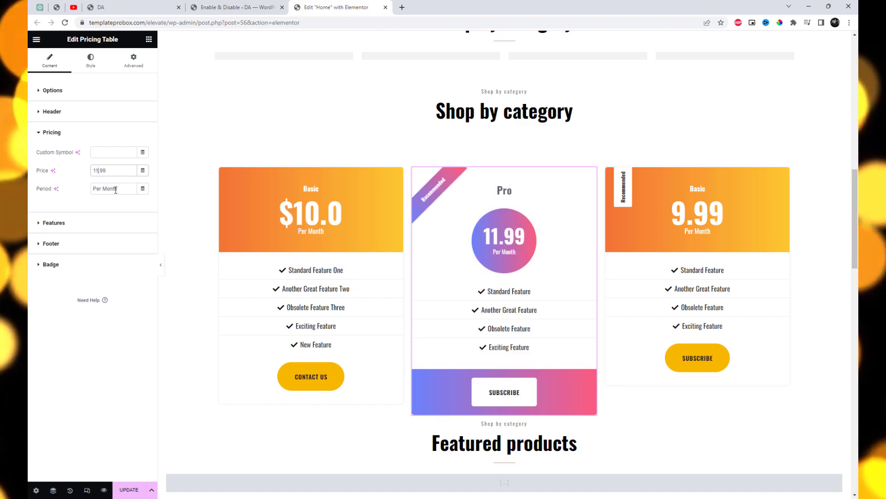
{"action": "double_click", "coordinate": [115, 190]}
{"action": "type", "text": "Year"}
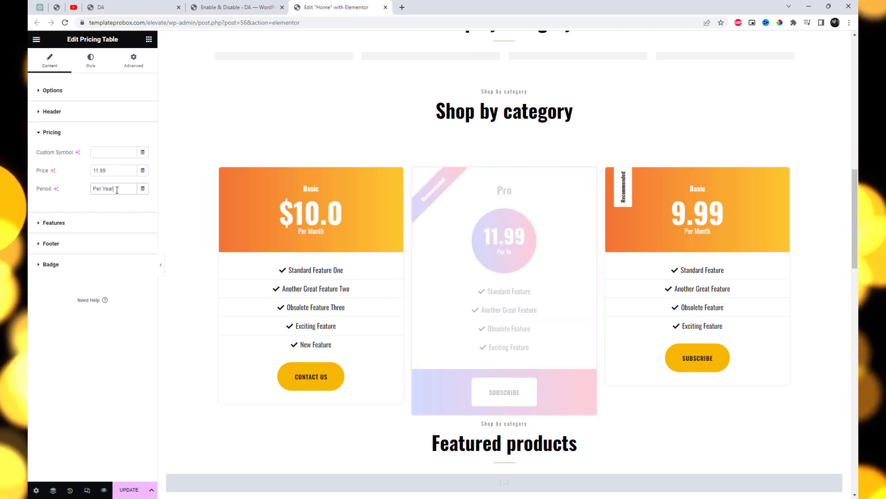
{"action": "left_click", "coordinate": [113, 152]}
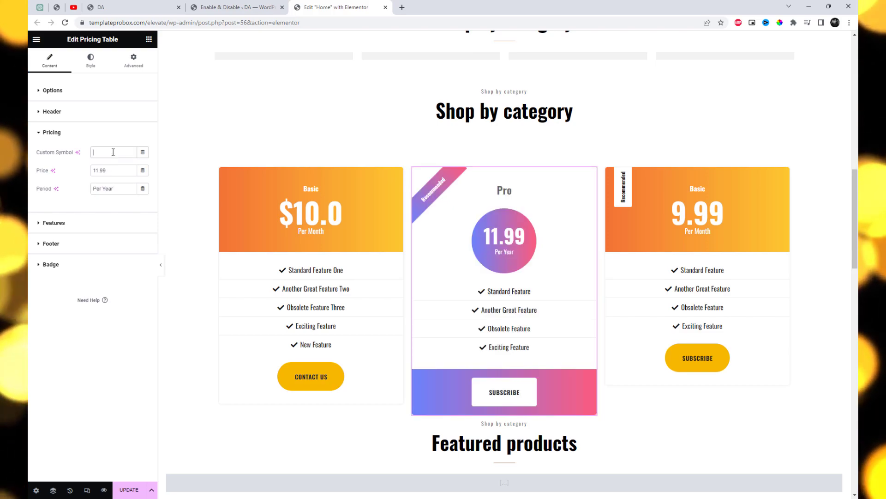
{"action": "type", "text": "$"}
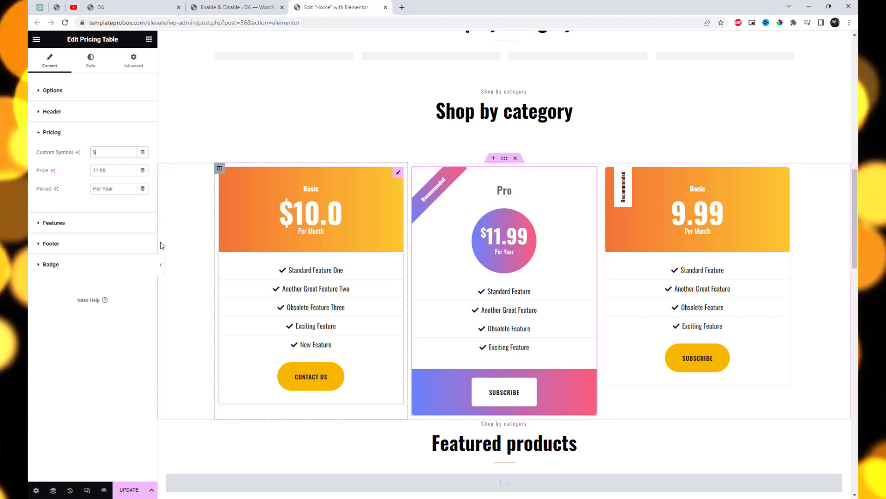
Step: Review the middle card's Features, Footer and Badge settings
{"action": "left_click", "coordinate": [49, 224]}
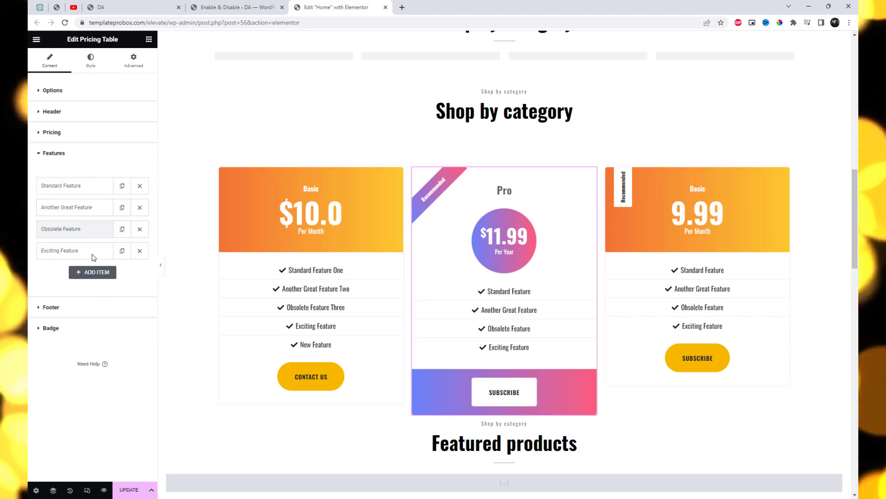
{"action": "left_click", "coordinate": [40, 308]}
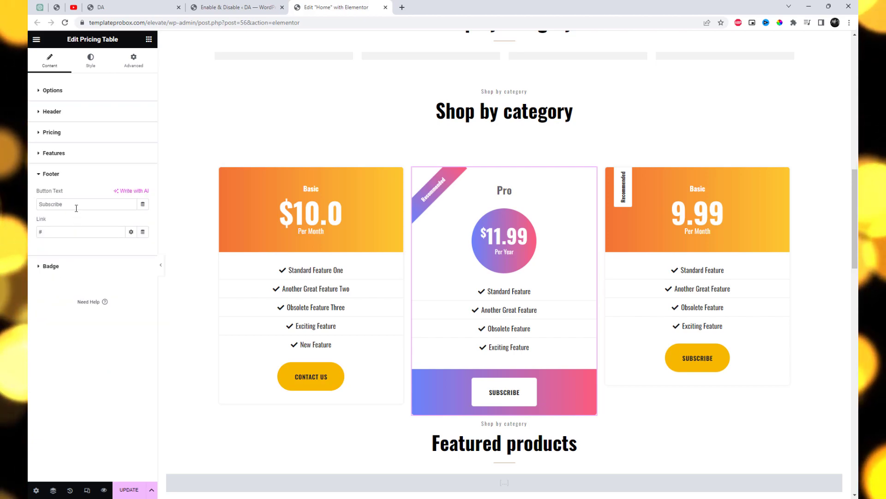
{"action": "left_click", "coordinate": [39, 270]}
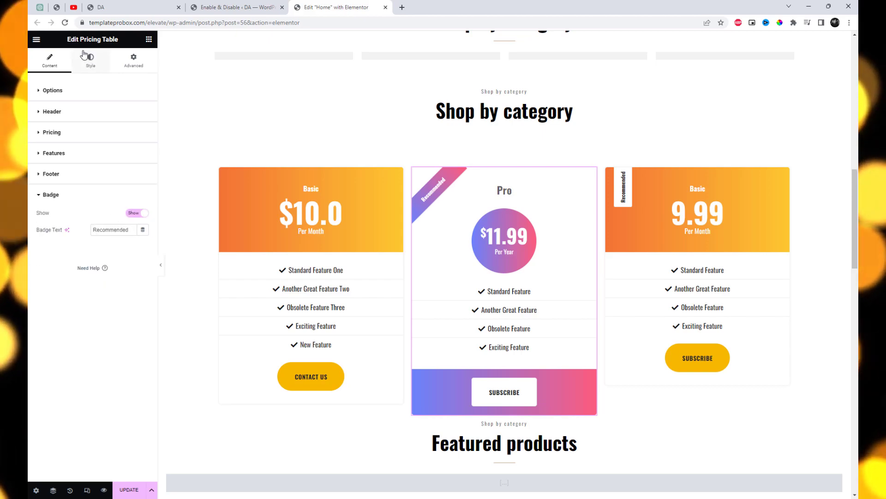
Step: Enlarge the Pro card's header title font size
{"action": "left_click", "coordinate": [89, 66]}
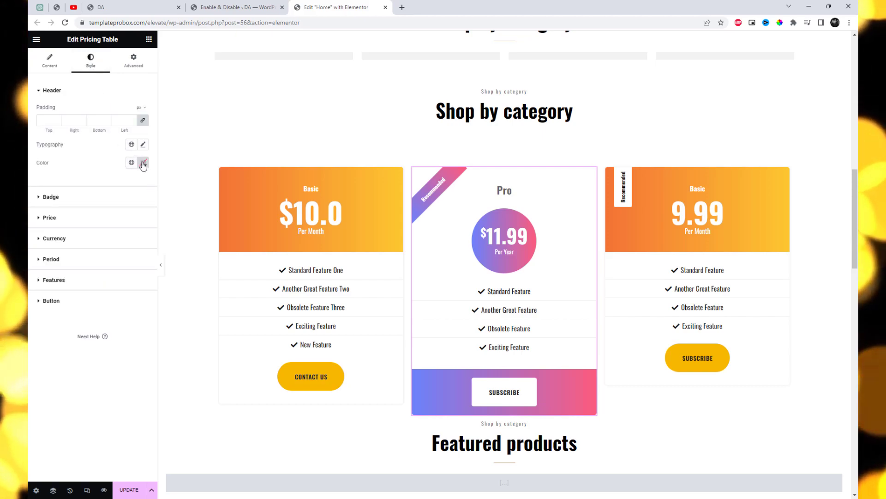
{"action": "left_click", "coordinate": [144, 145]}
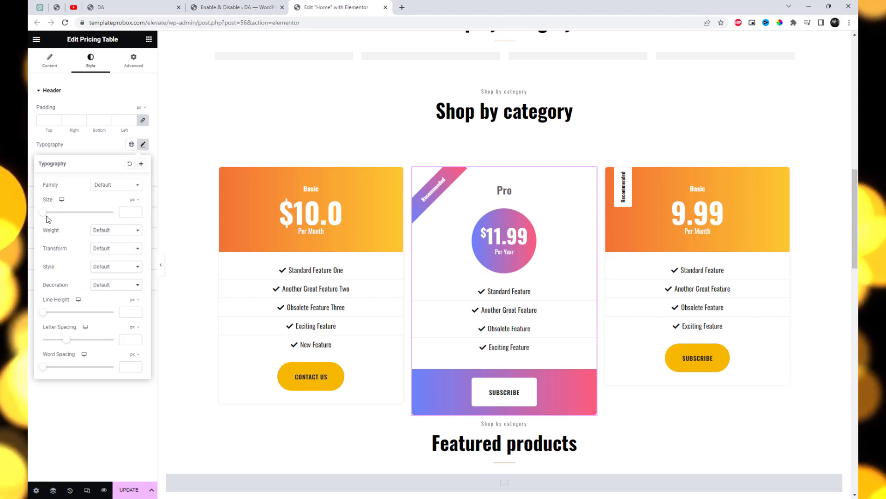
{"action": "left_click_drag", "start_coordinate": [46, 215], "coordinate": [54, 215]}
{"action": "left_click_drag", "start_coordinate": [60, 217], "coordinate": [55, 217]}
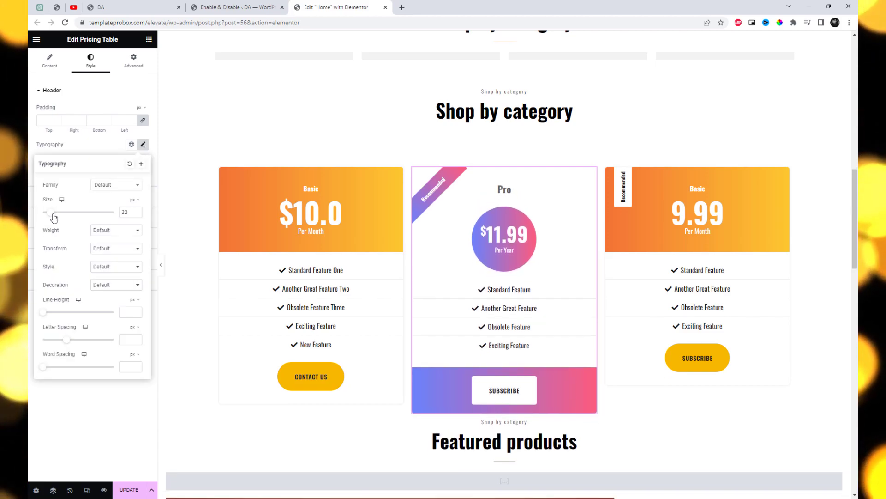
{"action": "left_click", "coordinate": [91, 152]}
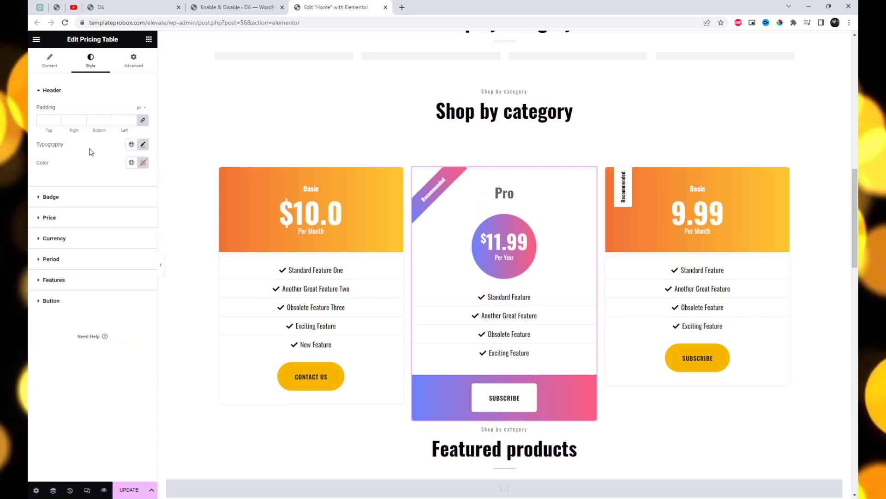
Step: Set the Recommended badge text colour and give it a dark red gradient background
{"action": "left_click", "coordinate": [39, 202]}
{"action": "left_click", "coordinate": [143, 160]}
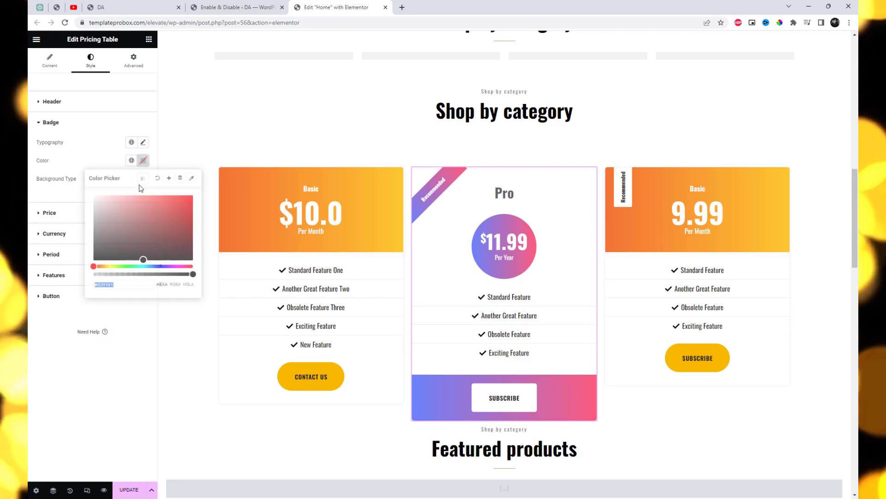
{"action": "left_click", "coordinate": [133, 209]}
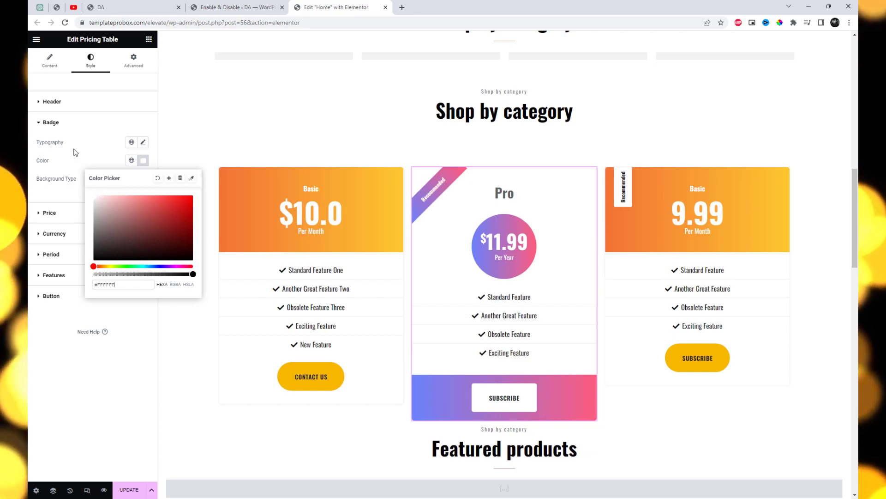
{"action": "left_click", "coordinate": [136, 179]}
{"action": "left_click", "coordinate": [143, 179]}
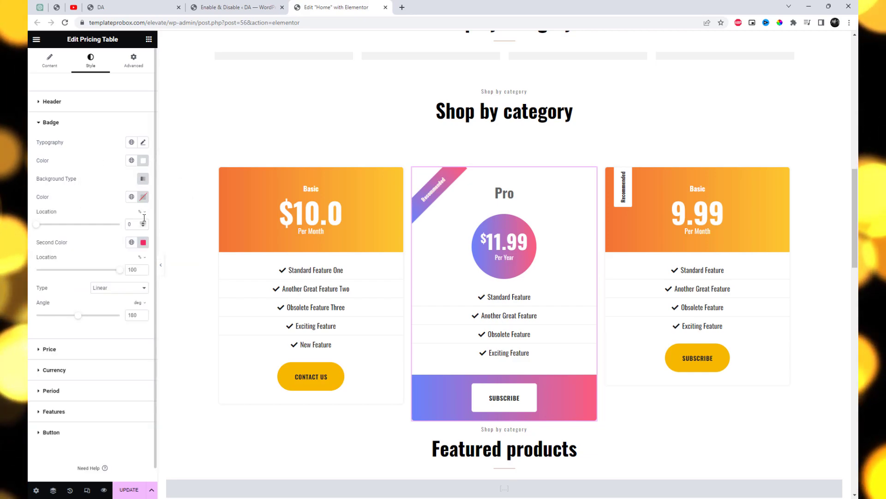
{"action": "left_click", "coordinate": [144, 197]}
{"action": "left_click", "coordinate": [159, 277]}
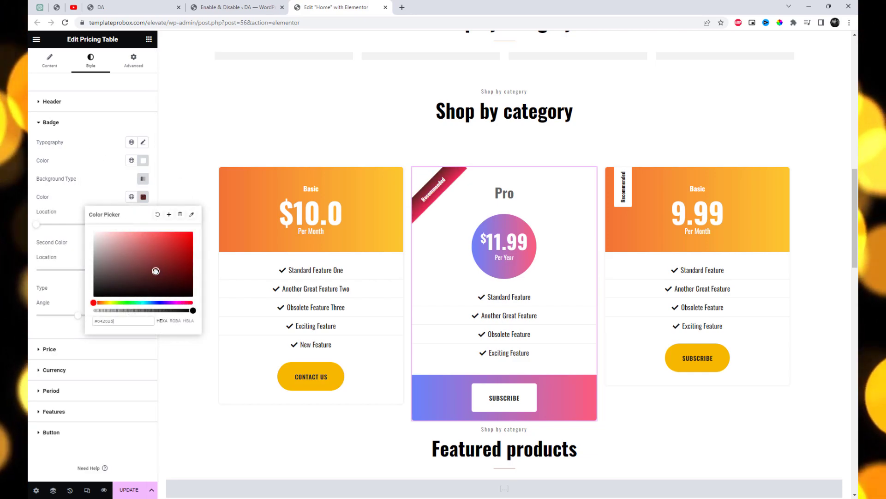
{"action": "left_click", "coordinate": [105, 184]}
{"action": "left_click", "coordinate": [143, 243]}
{"action": "left_click", "coordinate": [152, 288]}
{"action": "left_click", "coordinate": [159, 302]}
{"action": "left_click", "coordinate": [110, 196]}
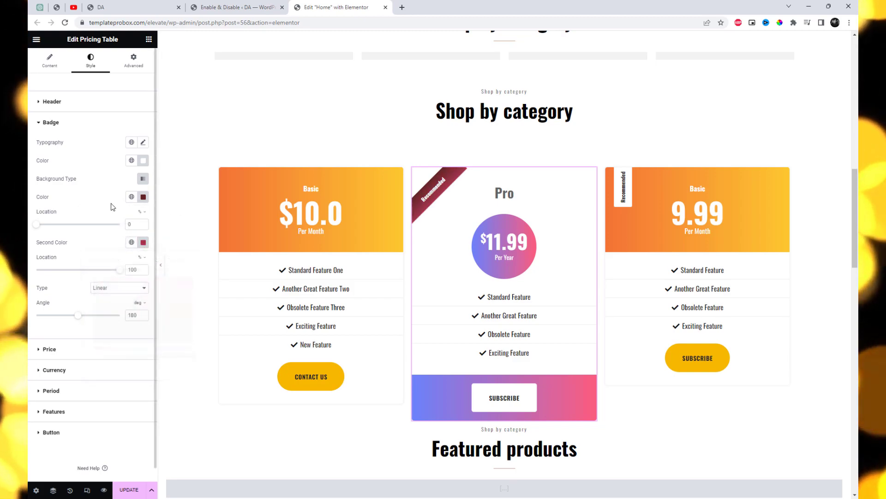
{"action": "scroll", "coordinate": [109, 197], "scroll_direction": "down", "scroll_amount": 1}
Step: Set the Pro card's Per Year period text size to 18 px
{"action": "left_click", "coordinate": [38, 340]}
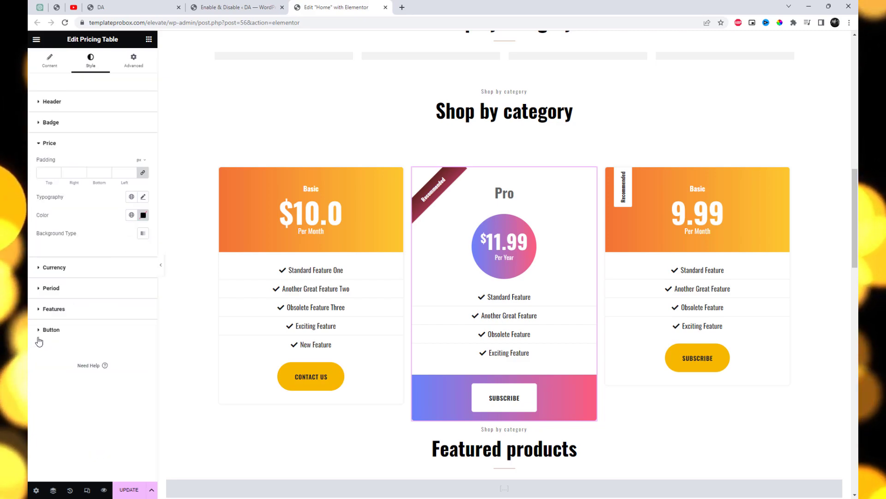
{"action": "left_click", "coordinate": [143, 216]}
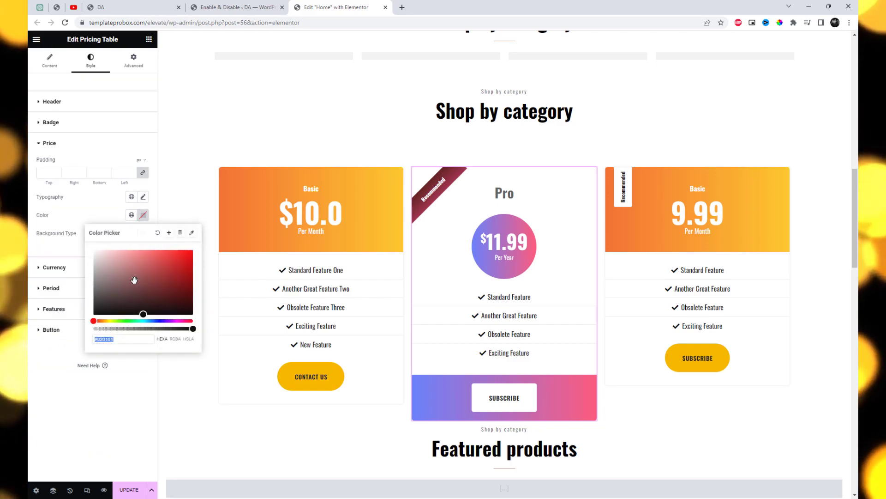
{"action": "left_click", "coordinate": [96, 204]}
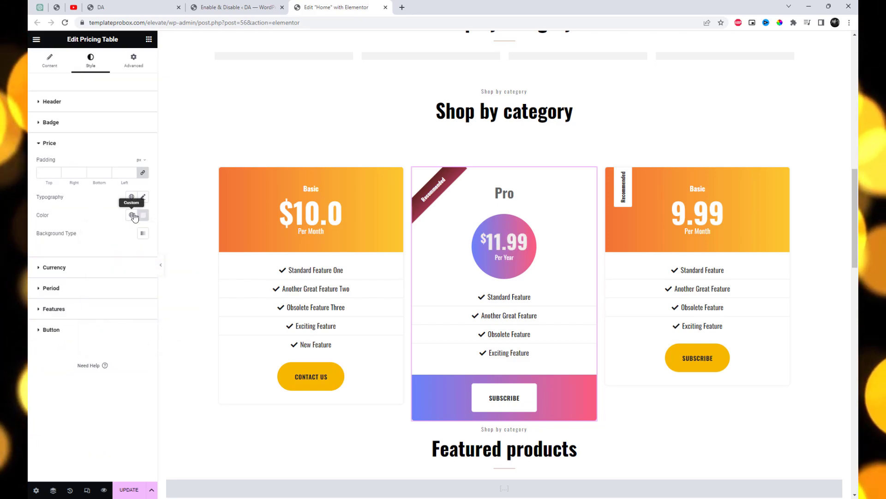
{"action": "left_click", "coordinate": [40, 272]}
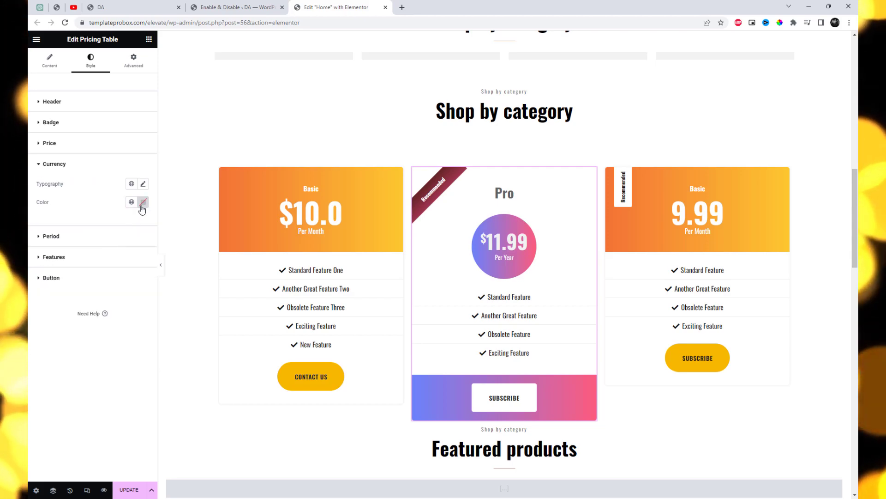
{"action": "left_click", "coordinate": [44, 236]}
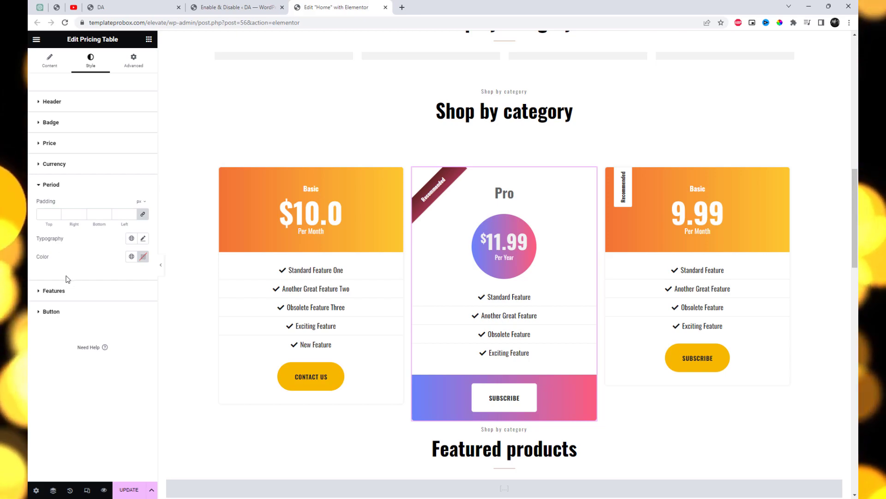
{"action": "left_click", "coordinate": [143, 239]}
{"action": "left_click_drag", "start_coordinate": [45, 310], "coordinate": [49, 309]}
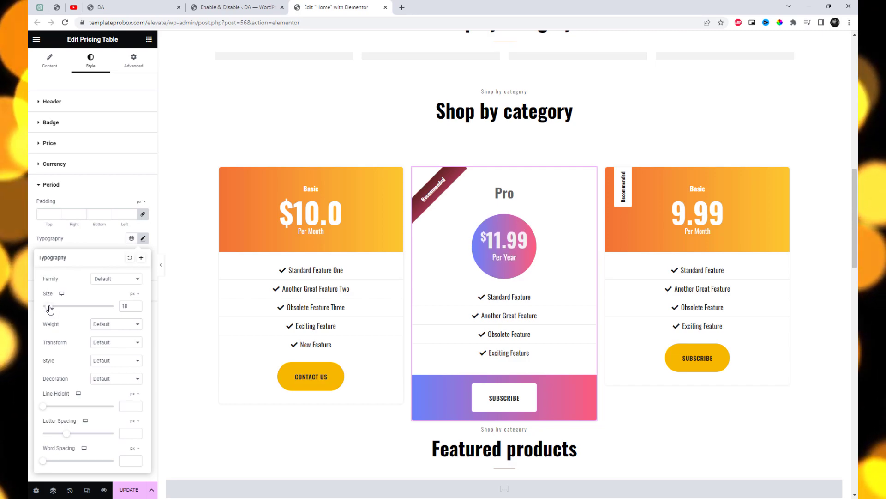
{"action": "left_click", "coordinate": [79, 247]}
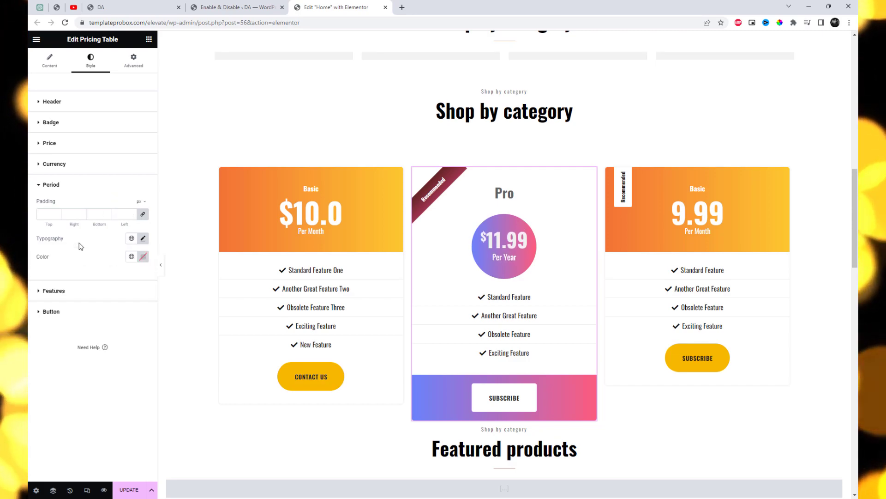
{"action": "left_click", "coordinate": [41, 291]}
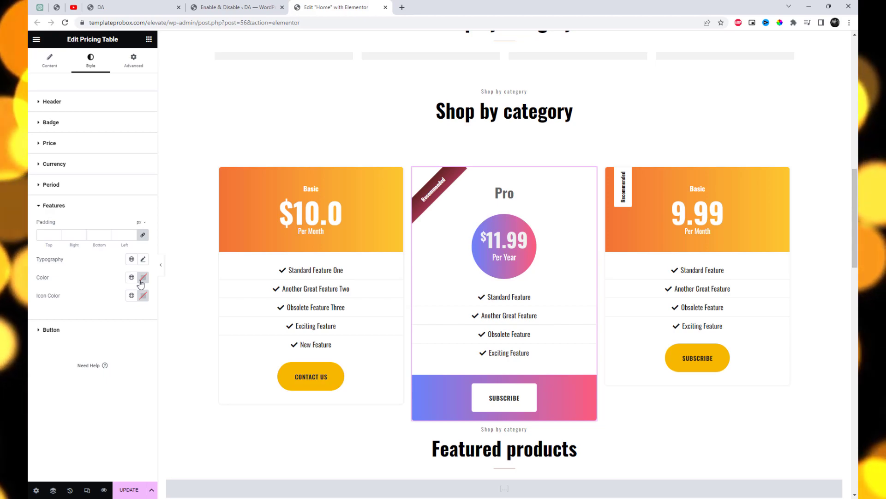
Step: Give the Pro card's feature text size 20 px and line height 38 px
{"action": "left_click", "coordinate": [143, 260]}
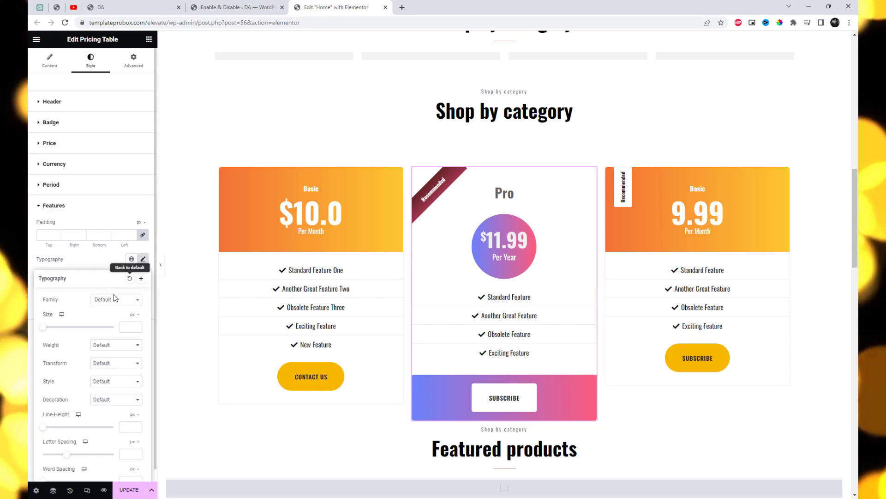
{"action": "left_click_drag", "start_coordinate": [43, 330], "coordinate": [53, 333]}
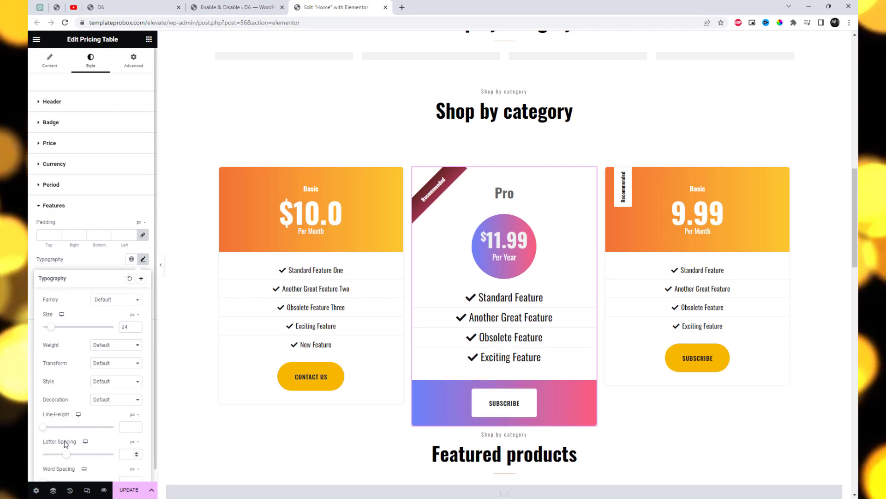
{"action": "left_click_drag", "start_coordinate": [44, 428], "coordinate": [73, 432]}
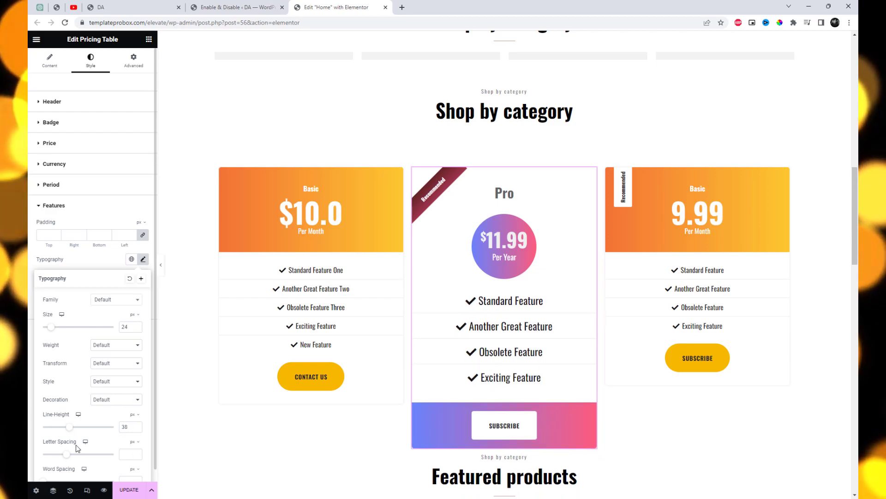
{"action": "scroll", "coordinate": [84, 420], "scroll_direction": "down", "scroll_amount": 1}
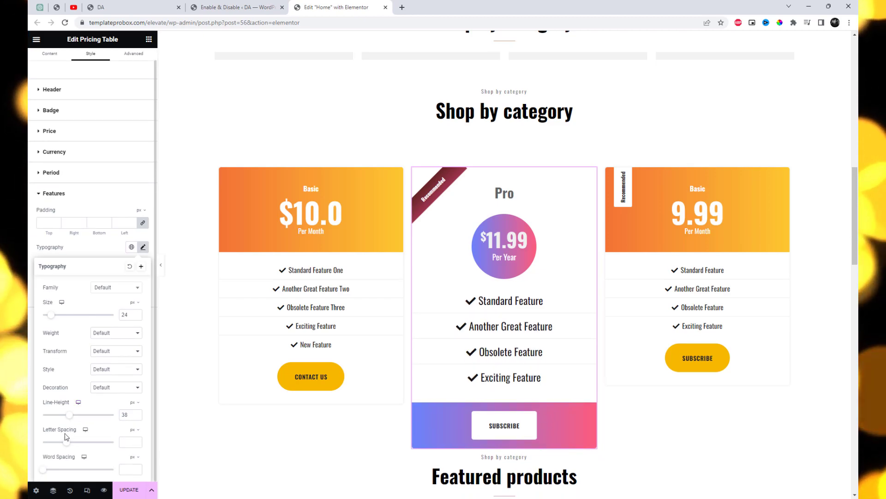
{"action": "left_click_drag", "start_coordinate": [54, 320], "coordinate": [51, 321]}
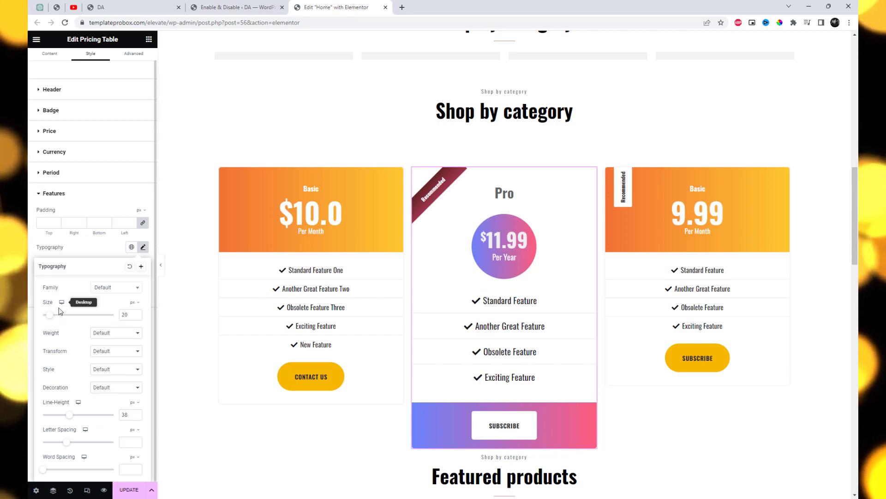
{"action": "left_click", "coordinate": [105, 290]}
{"action": "left_click", "coordinate": [104, 291]}
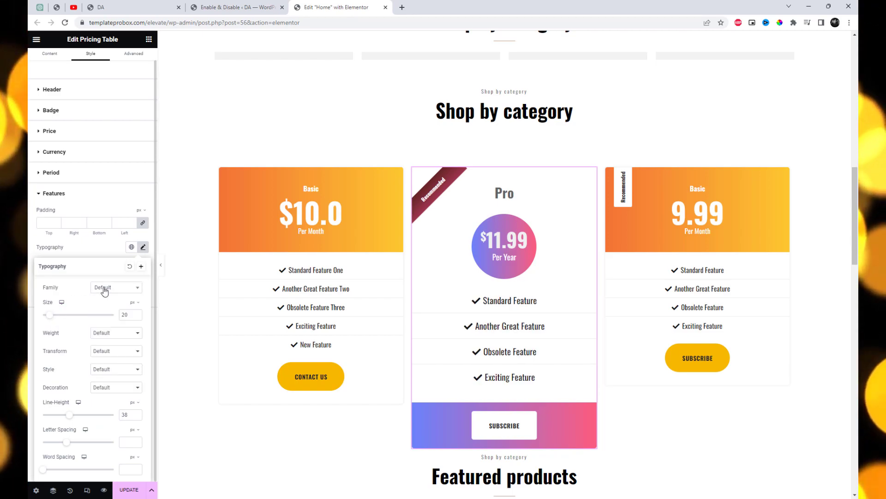
{"action": "left_click", "coordinate": [99, 250]}
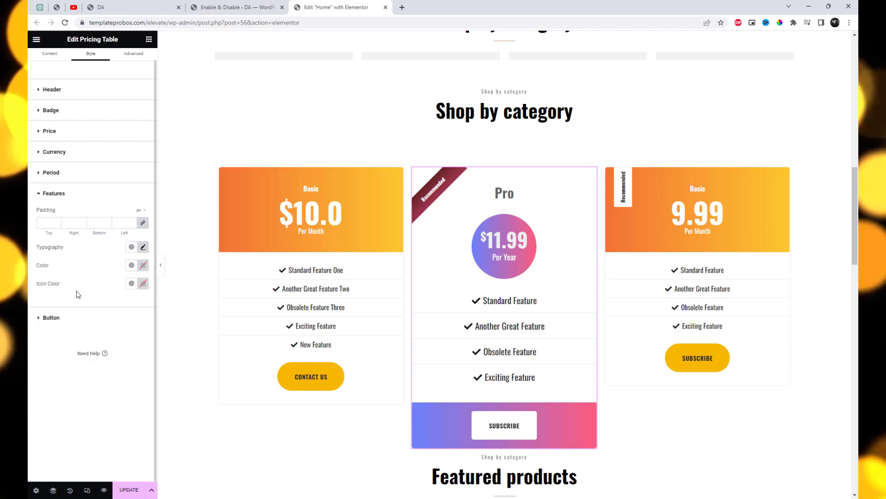
Step: Make the Pro card's feature check icons a reddish colour
{"action": "left_click", "coordinate": [144, 286]}
{"action": "left_click", "coordinate": [141, 356]}
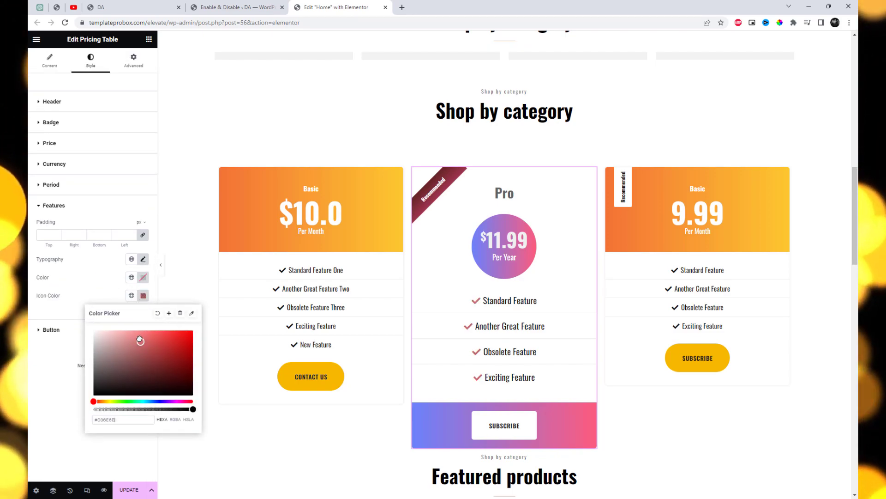
{"action": "left_click", "coordinate": [40, 340]}
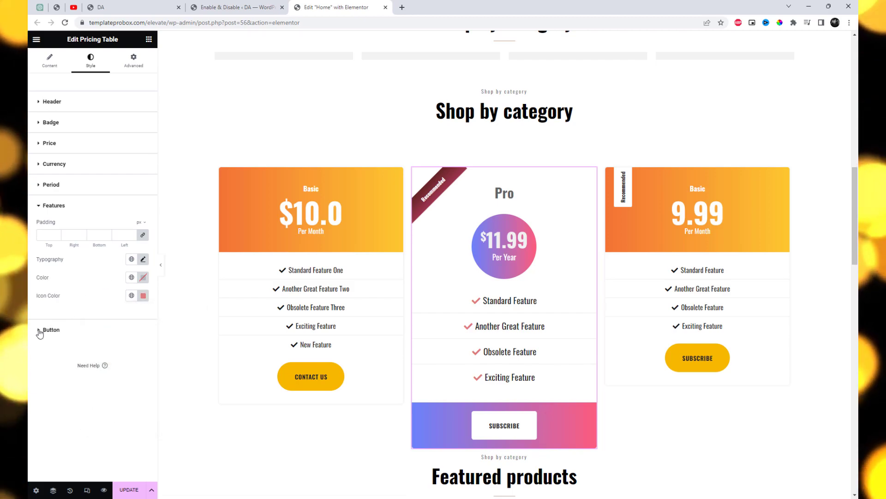
{"action": "left_click", "coordinate": [40, 331]}
Step: Give the Pro card's Subscribe button a solid border
{"action": "scroll", "coordinate": [100, 329], "scroll_direction": "down", "scroll_amount": 2}
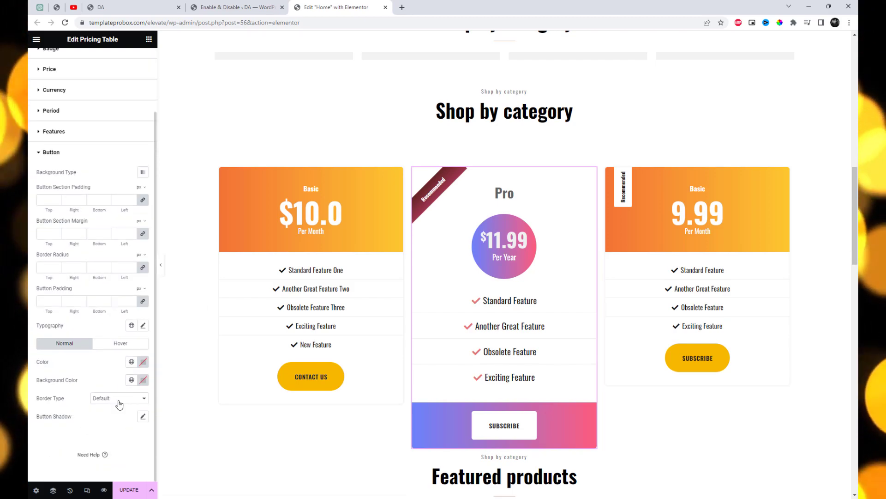
{"action": "left_click", "coordinate": [119, 399]}
{"action": "left_click", "coordinate": [116, 420]}
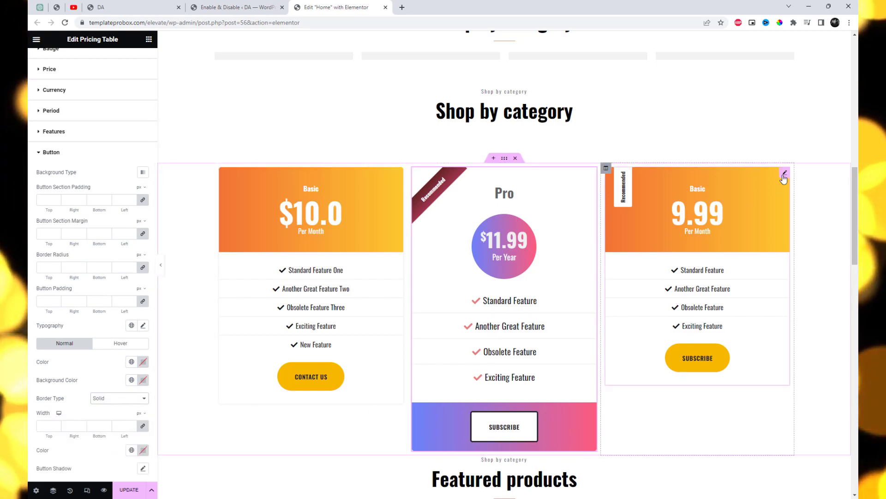
Step: Switch the right-hand pricing table to Style Three and review its Header, Pricing, Features, Footer
{"action": "left_click", "coordinate": [784, 173]}
{"action": "left_click", "coordinate": [111, 112]}
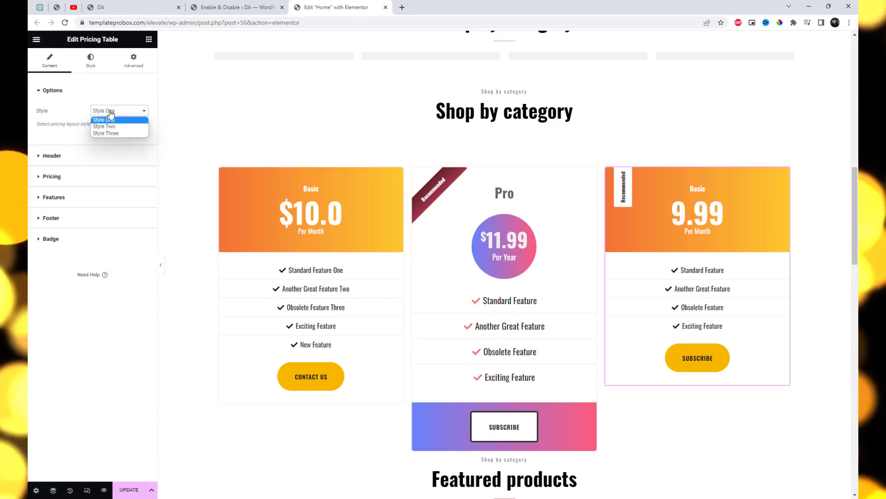
{"action": "left_click", "coordinate": [114, 134]}
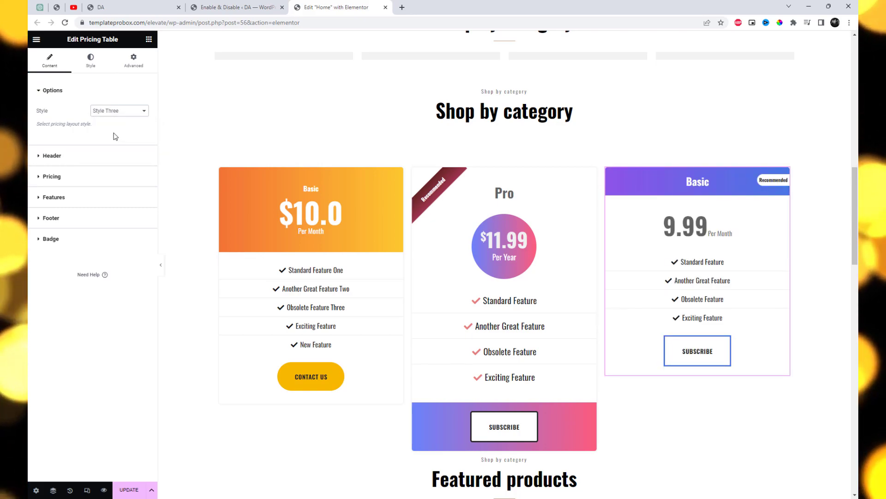
{"action": "left_click", "coordinate": [40, 159]}
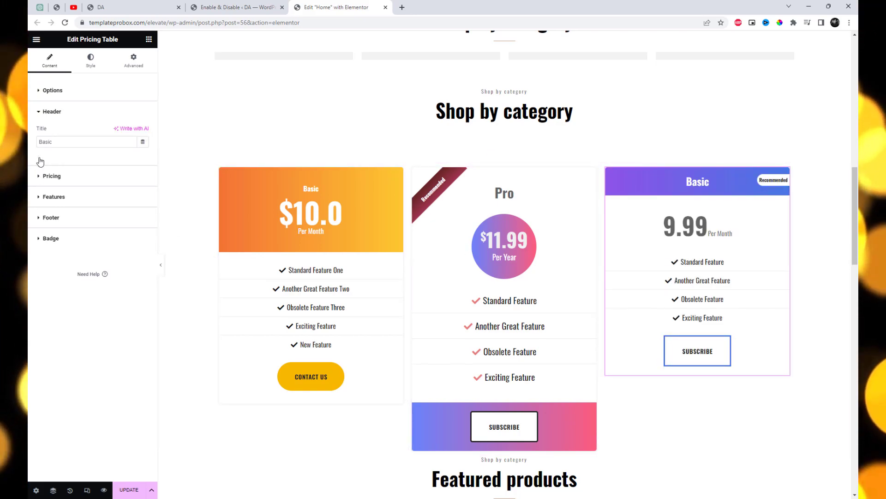
{"action": "left_click", "coordinate": [38, 178]}
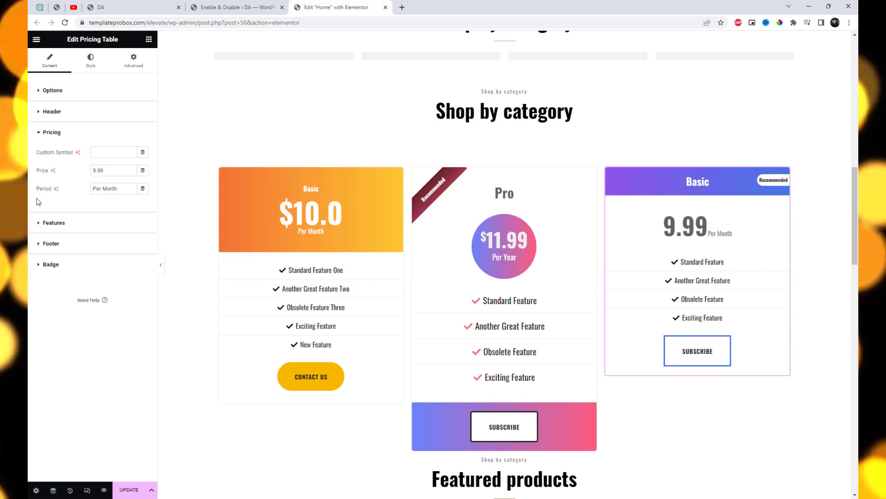
{"action": "left_click", "coordinate": [36, 224]}
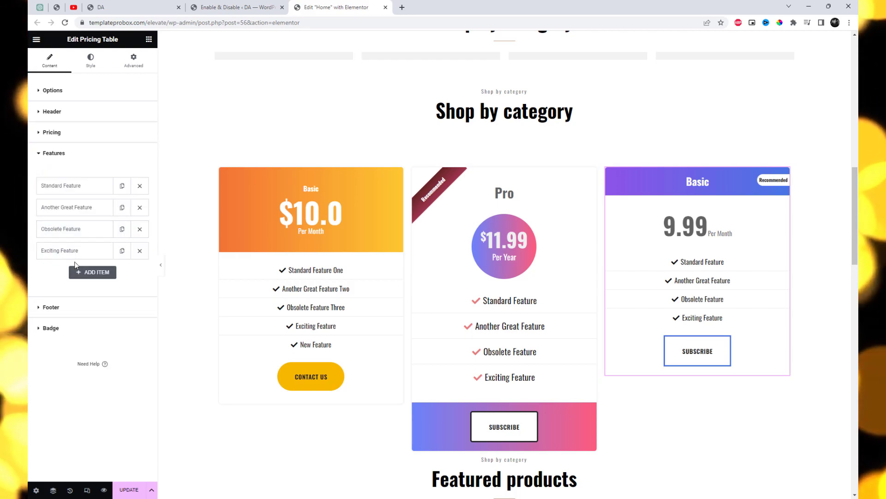
{"action": "left_click", "coordinate": [43, 308]}
Step: Check the three stacked pricing cards on mobile, narrowing the viewport from 428 to 348 px
{"action": "key", "text": "ctrl+shift+Tab"}
{"action": "key", "text": "ctrl+shift+Tab"}
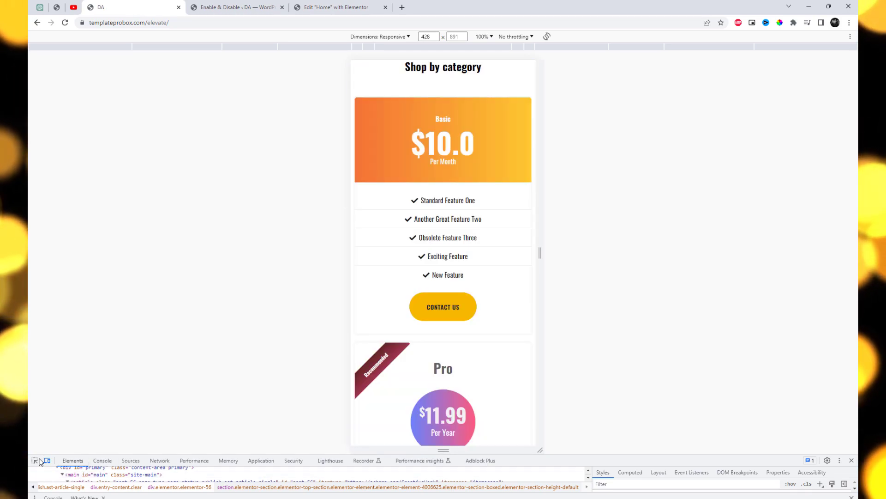
{"action": "scroll", "coordinate": [517, 275], "scroll_direction": "up", "scroll_amount": 2}
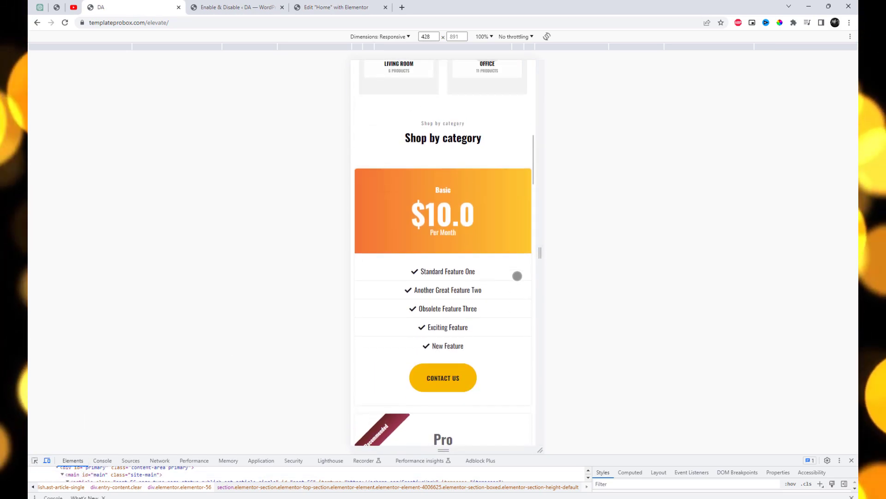
{"action": "scroll", "coordinate": [517, 276], "scroll_direction": "down", "scroll_amount": 5}
{"action": "scroll", "coordinate": [517, 275], "scroll_direction": "down", "scroll_amount": 8}
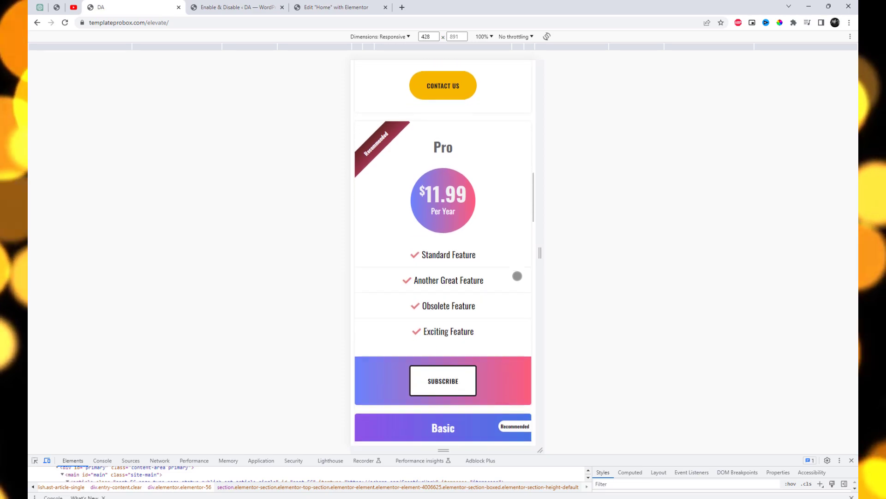
{"action": "left_click_drag", "start_coordinate": [540, 286], "coordinate": [523, 288]}
{"action": "scroll", "coordinate": [477, 313], "scroll_direction": "up", "scroll_amount": 7}
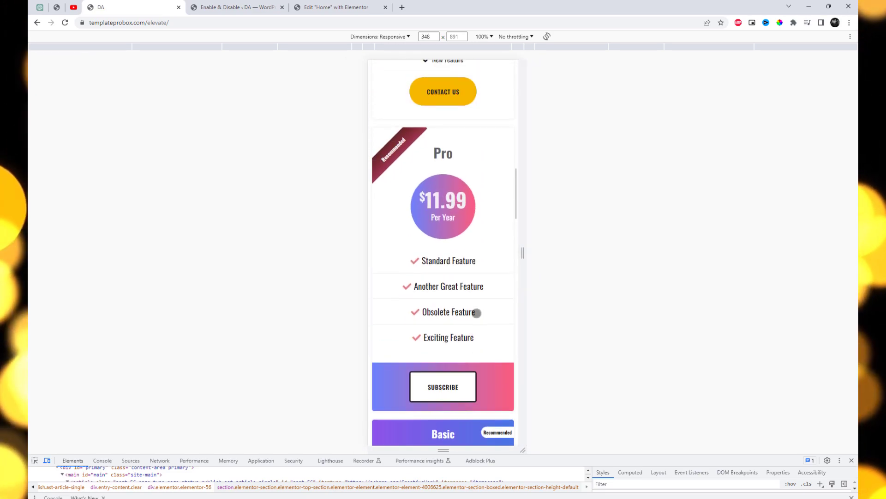
{"action": "scroll", "coordinate": [477, 313], "scroll_direction": "down", "scroll_amount": 3}
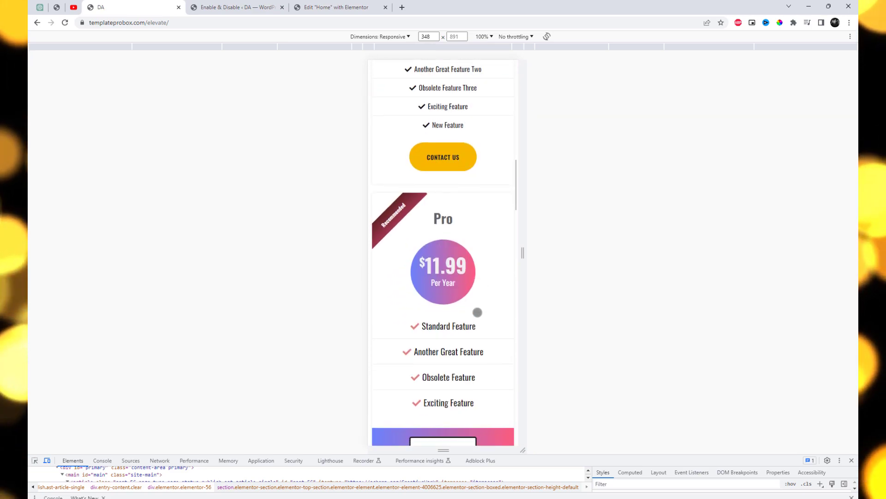
{"action": "key", "text": "ctrl+Tab"}
{"action": "key", "text": "ctrl+Tab"}
Step: Save the page and reload the live homepage to view the $10.0, $11.99 Pro and 9.99 cards
{"action": "scroll", "coordinate": [229, 358], "scroll_direction": "down", "scroll_amount": 3}
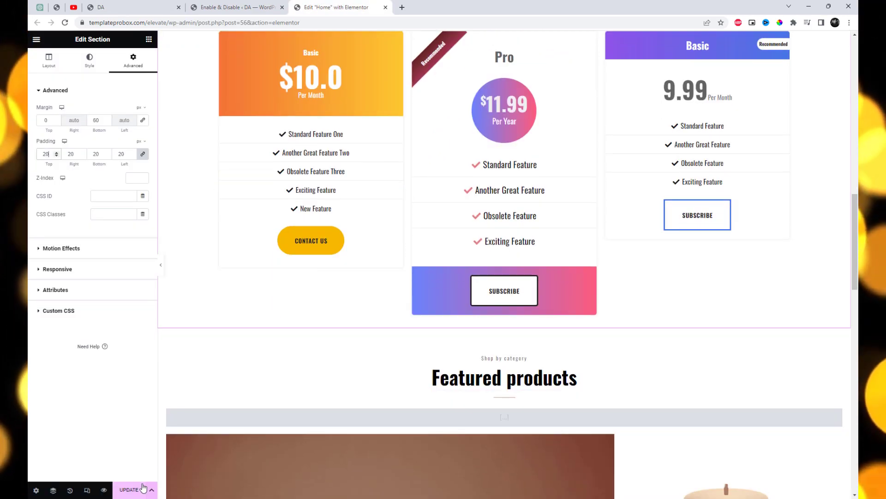
{"action": "key", "text": "ctrl+s"}
{"action": "left_click", "coordinate": [145, 7]}
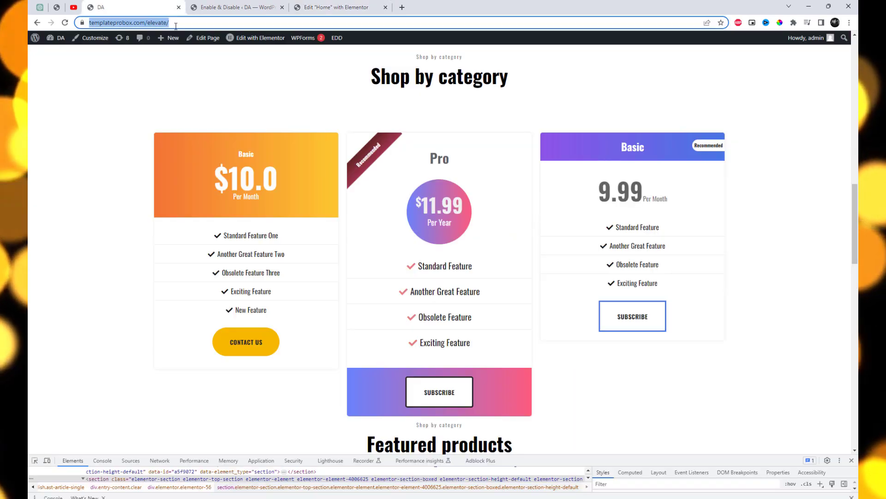
{"action": "key", "text": "F5"}
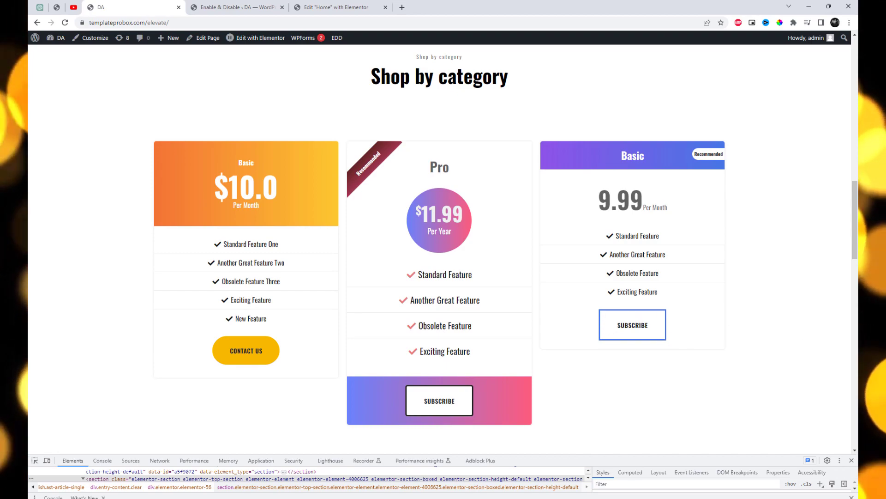
{"action": "left_click", "coordinate": [851, 460]}
{"action": "scroll", "coordinate": [800, 424], "scroll_direction": "up", "scroll_amount": 1}
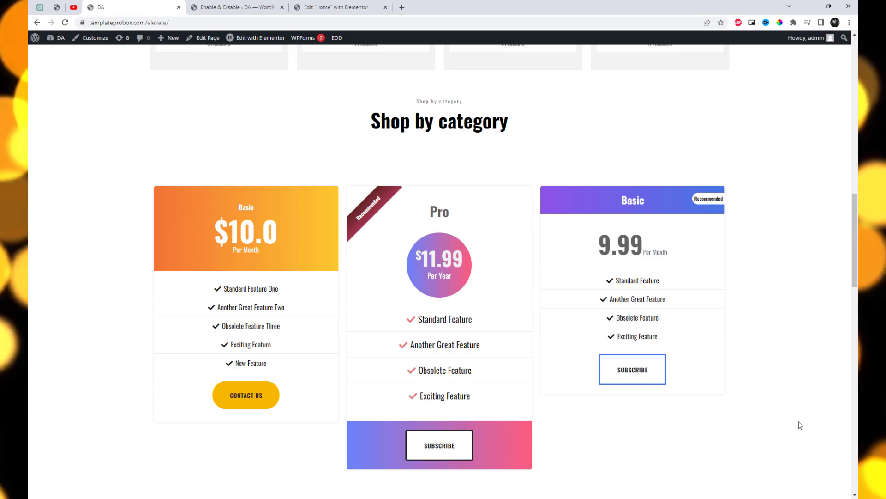
{"action": "scroll", "coordinate": [800, 424], "scroll_direction": "down", "scroll_amount": 2}
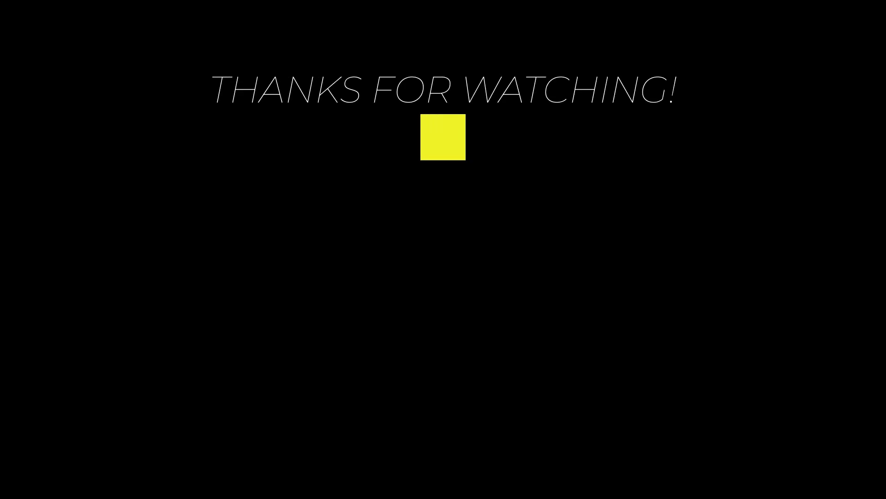